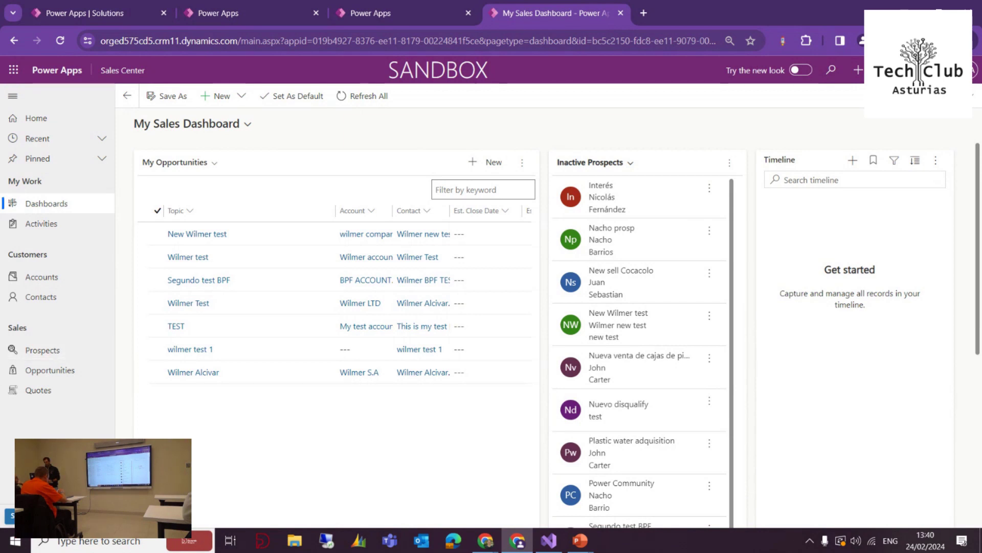
Create and save a new catalog product named Cocacola with type Product and product ID PR857252
{"action": "left_click", "coordinate": [8, 515]}
{"action": "left_click", "coordinate": [10, 481]}
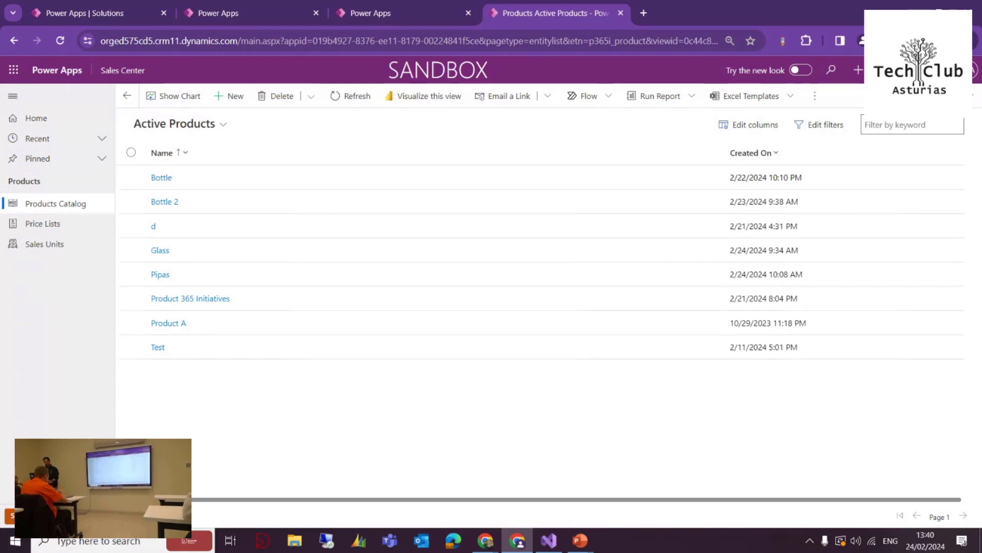
{"action": "left_click", "coordinate": [233, 96]}
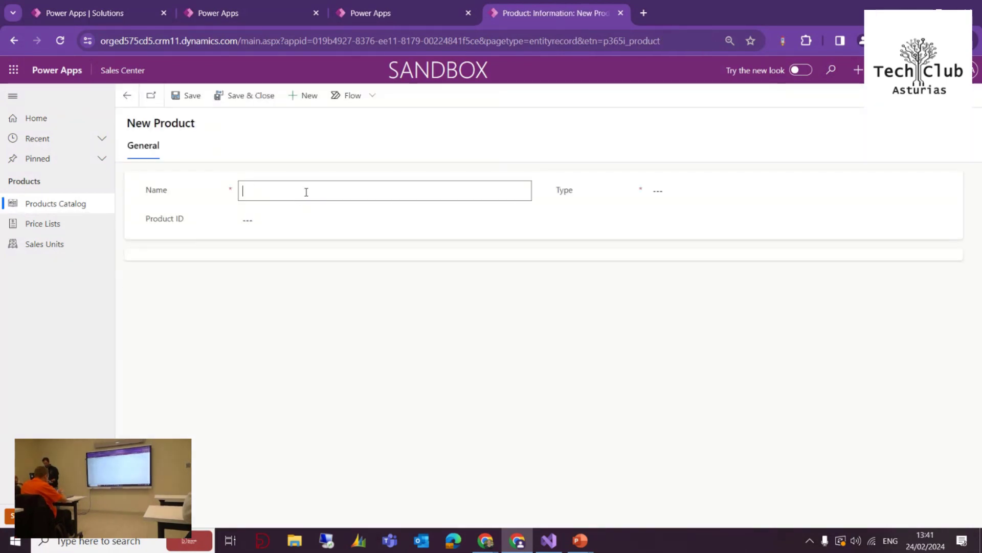
{"action": "left_click", "coordinate": [306, 191]}
{"action": "type", "text": "Cocacola"}
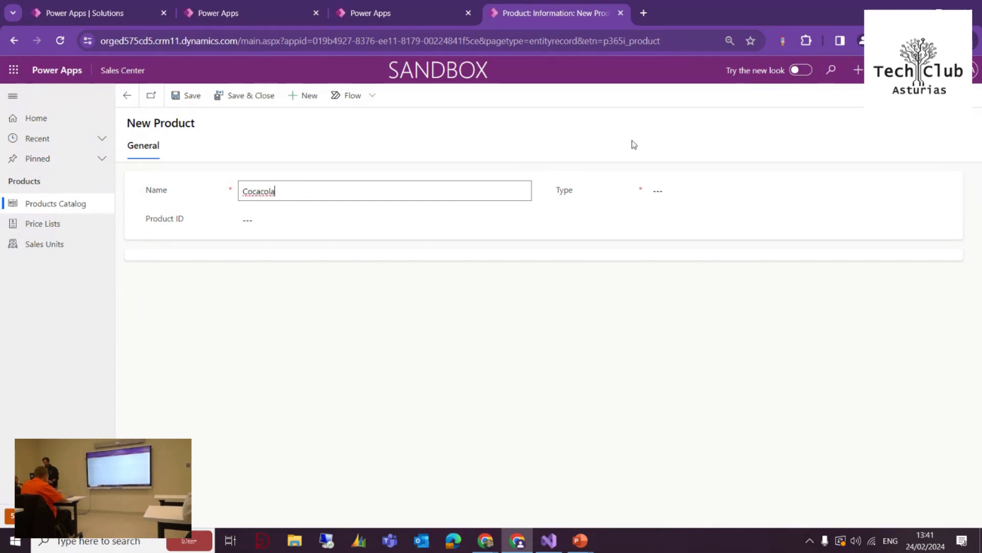
{"action": "left_click", "coordinate": [688, 191]}
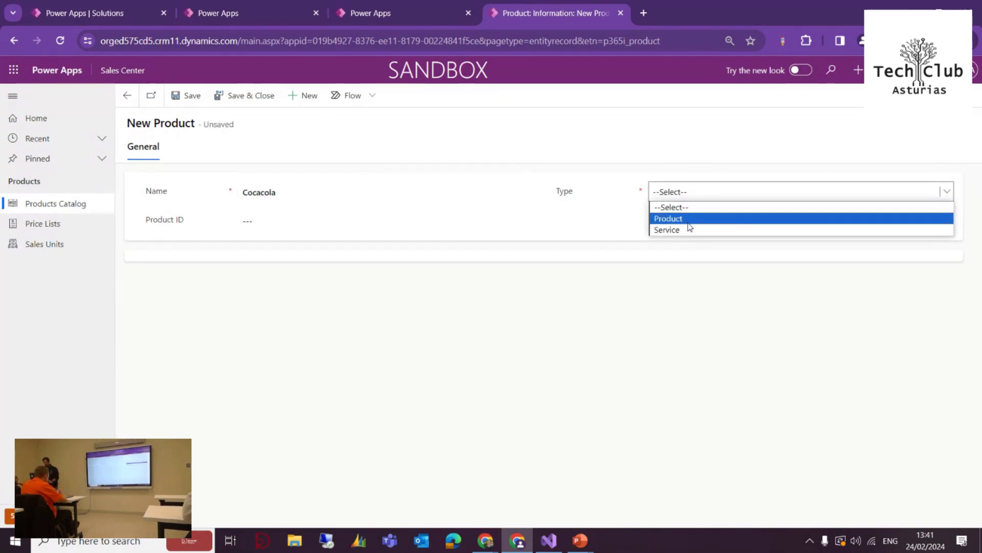
{"action": "left_click", "coordinate": [689, 219]}
{"action": "type", "text": "PR857252"}
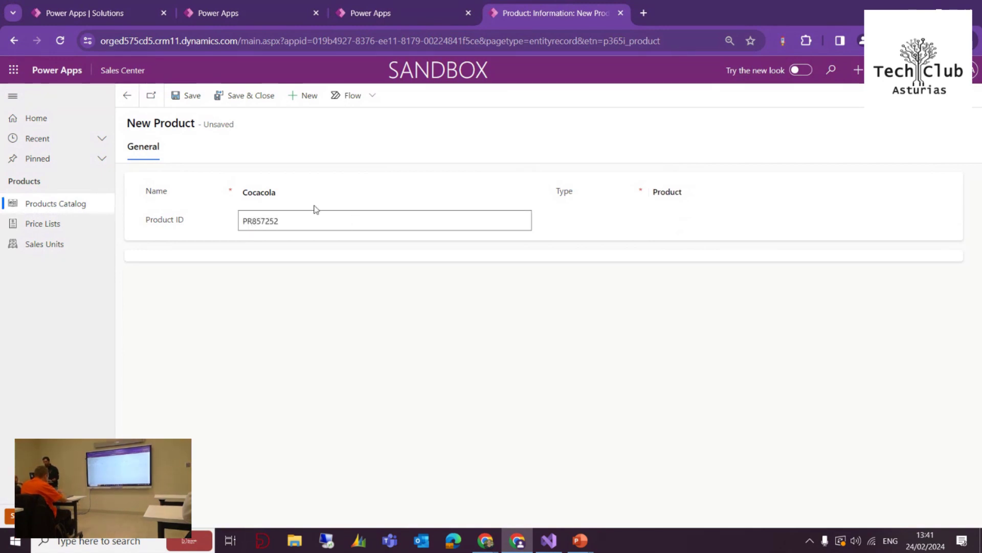
{"action": "left_click", "coordinate": [187, 97]}
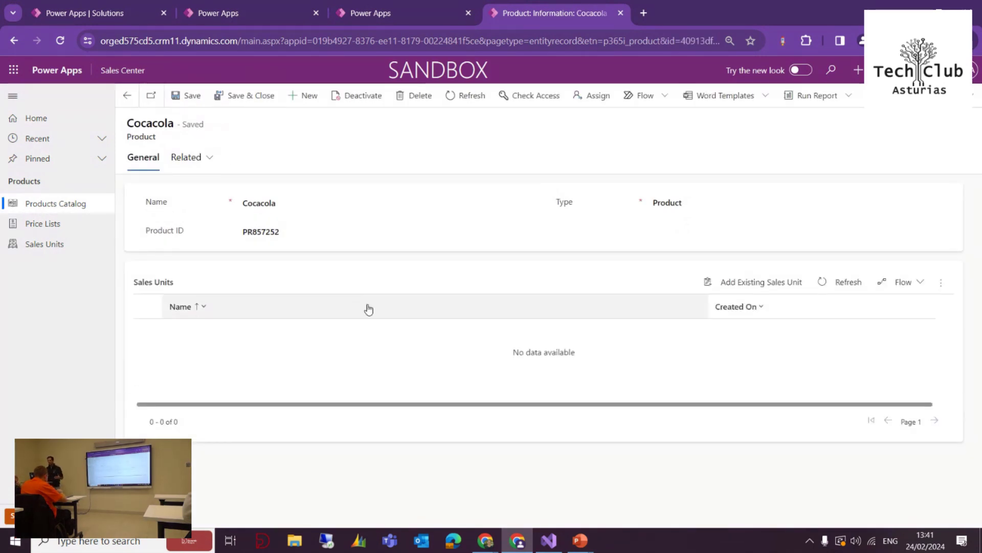
Add the existing sales unit Bottle to the Cocacola product
{"action": "left_click", "coordinate": [742, 285]}
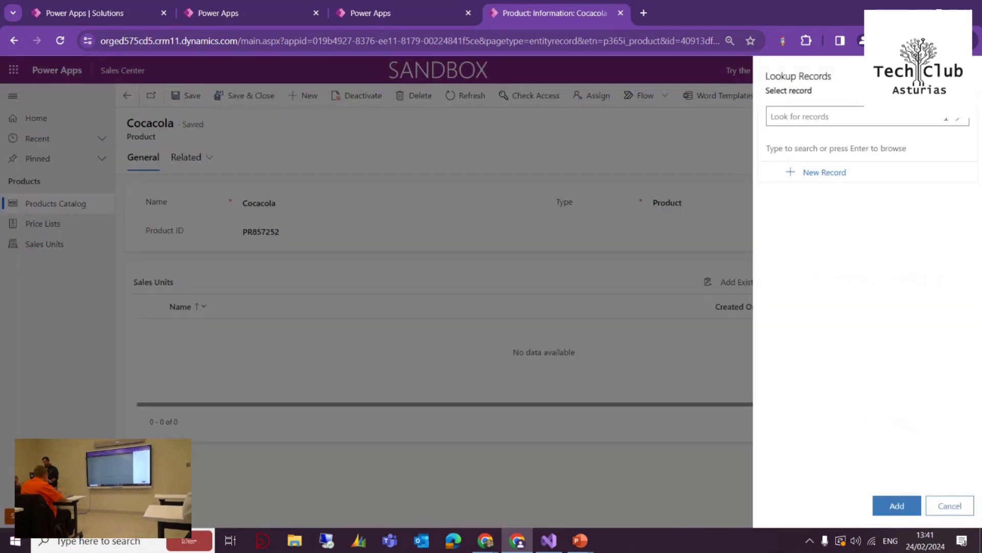
{"action": "left_click", "coordinate": [965, 125]}
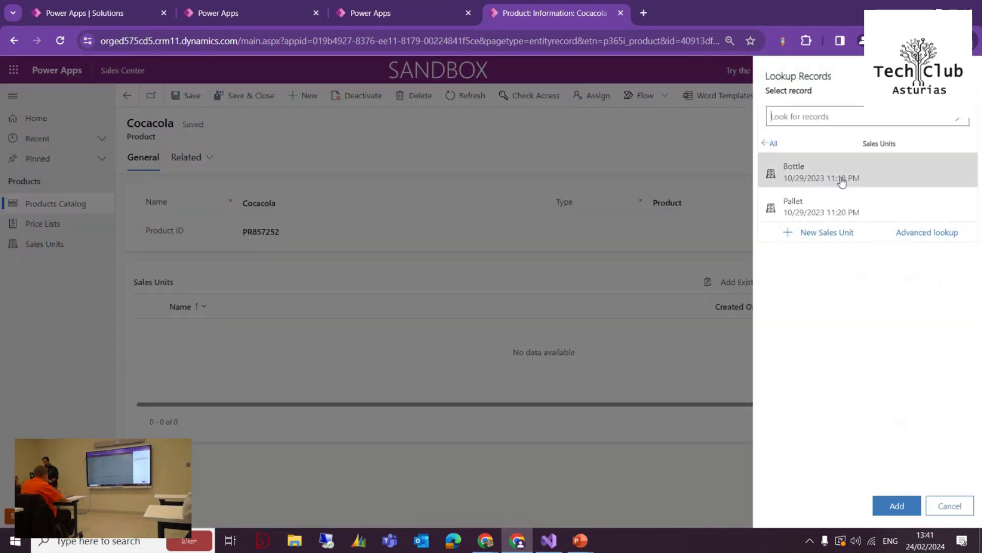
{"action": "left_click", "coordinate": [841, 178]}
{"action": "left_click", "coordinate": [899, 508]}
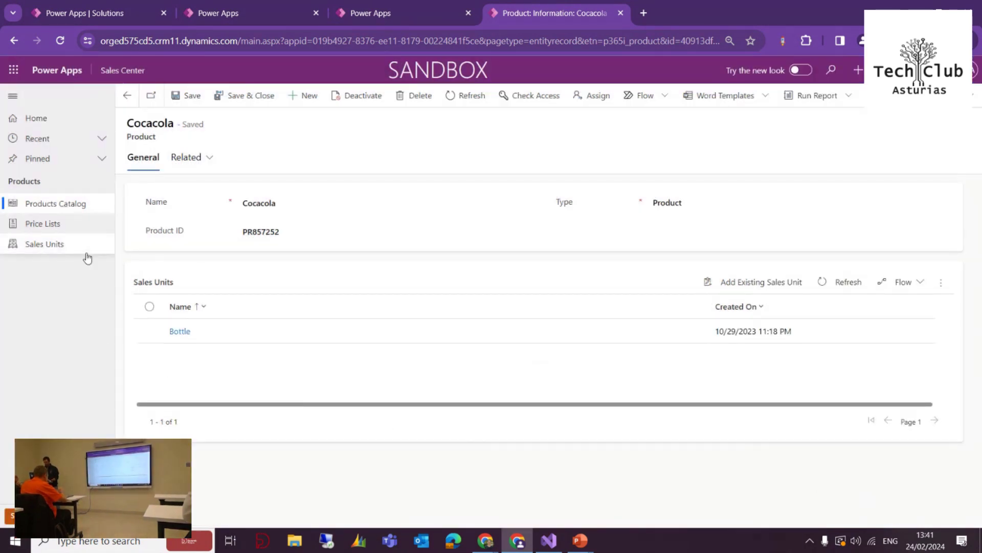
Start a new list item in Price List 1 for the product Cocacola
{"action": "left_click", "coordinate": [61, 225]}
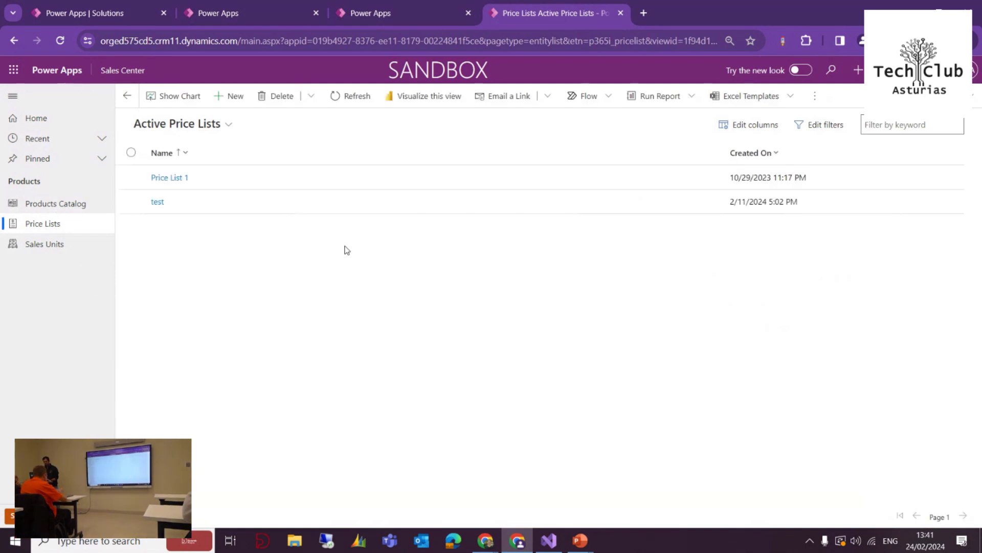
{"action": "left_click", "coordinate": [166, 178]}
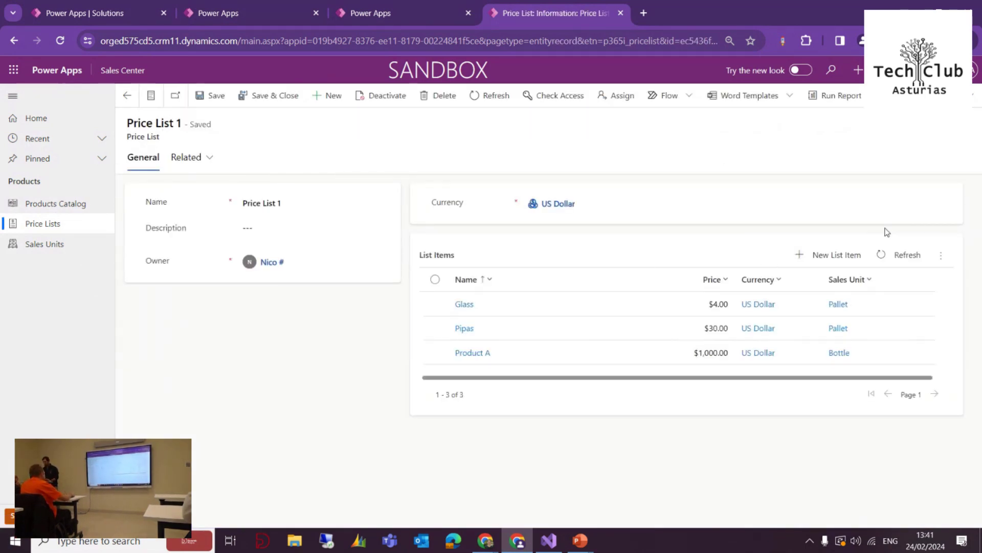
{"action": "left_click", "coordinate": [842, 255]}
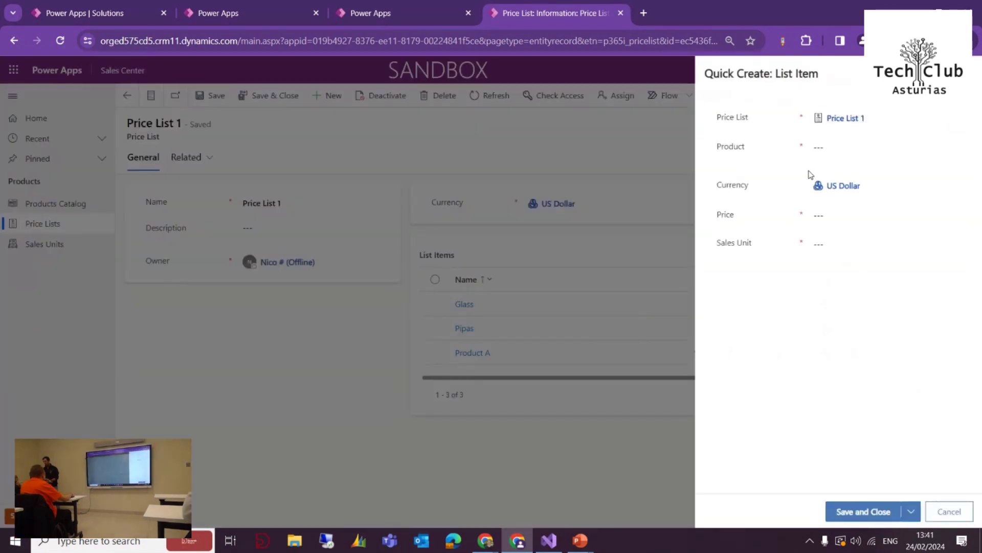
{"action": "left_click", "coordinate": [860, 147]}
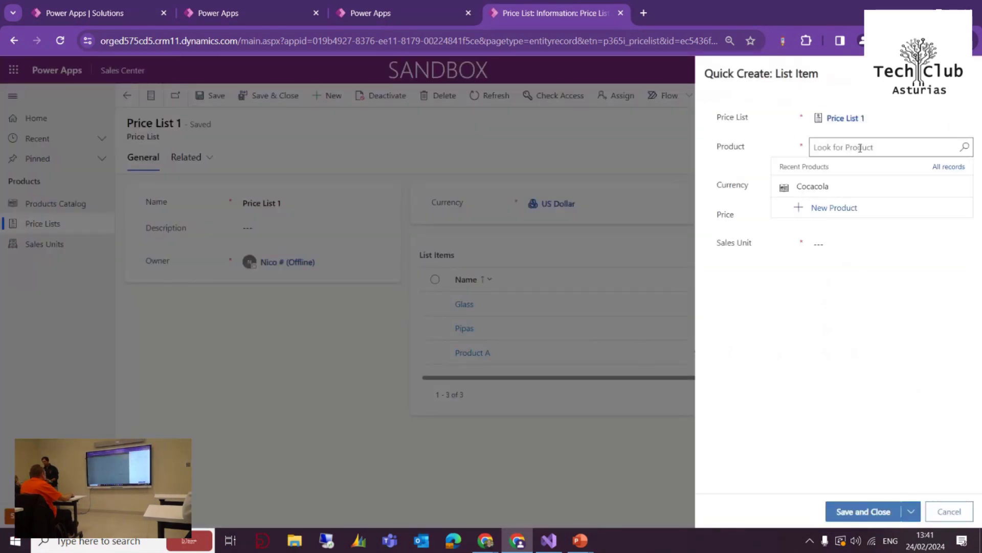
{"action": "left_click", "coordinate": [847, 185]}
Set the list item's price to 10 US dollars and its sales unit to Bottle, and save it
{"action": "left_click", "coordinate": [852, 214]}
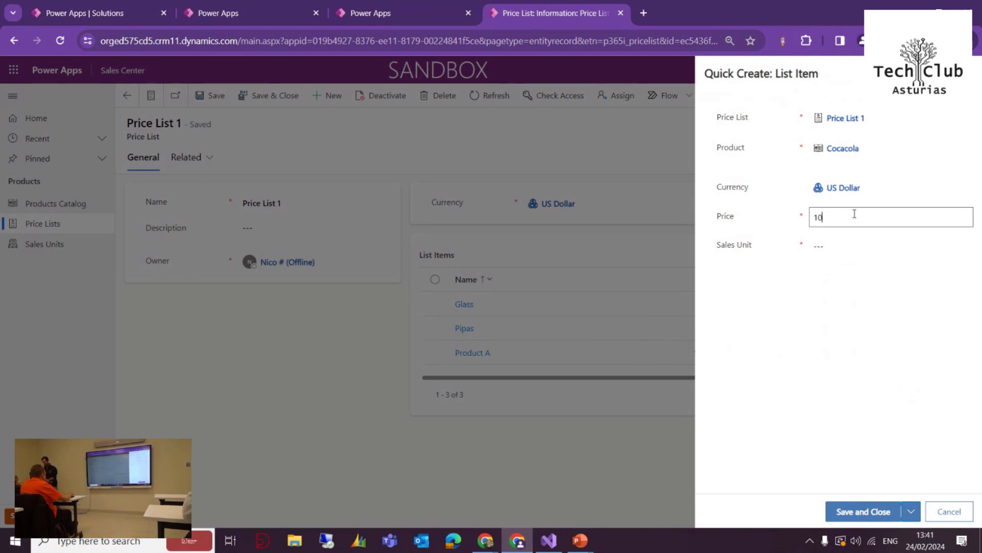
{"action": "left_click", "coordinate": [795, 305]}
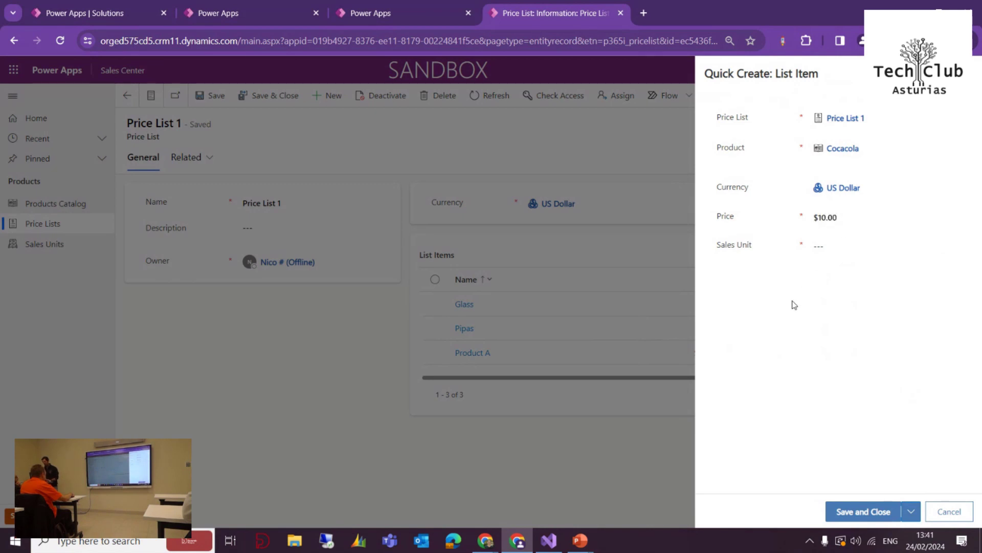
{"action": "left_click", "coordinate": [858, 249]}
{"action": "left_click", "coordinate": [965, 248]}
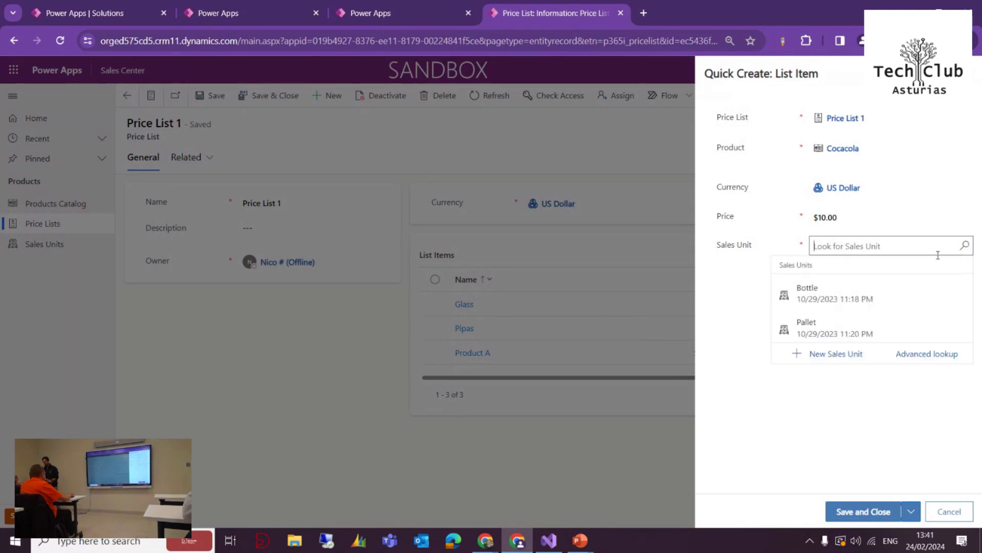
{"action": "left_click", "coordinate": [862, 297]}
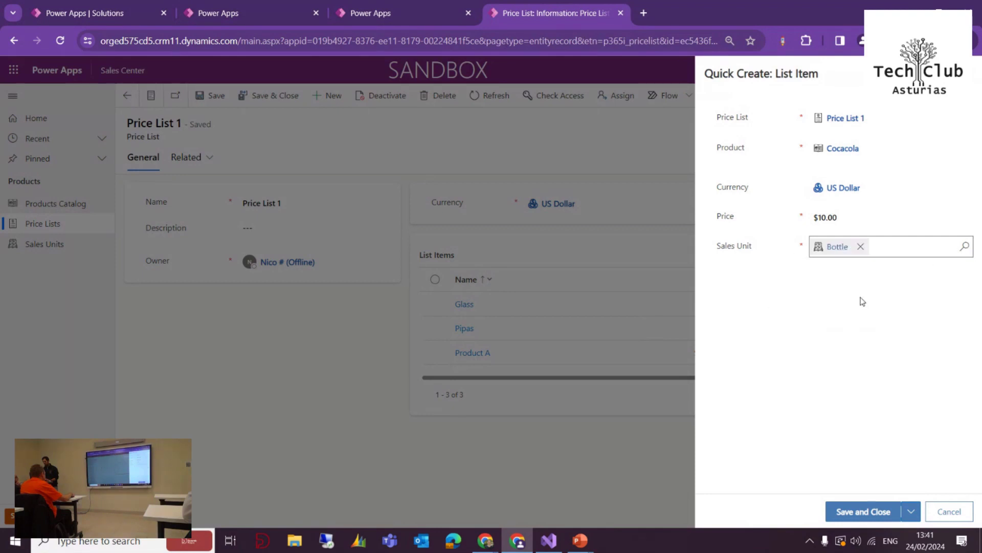
{"action": "left_click", "coordinate": [881, 512]}
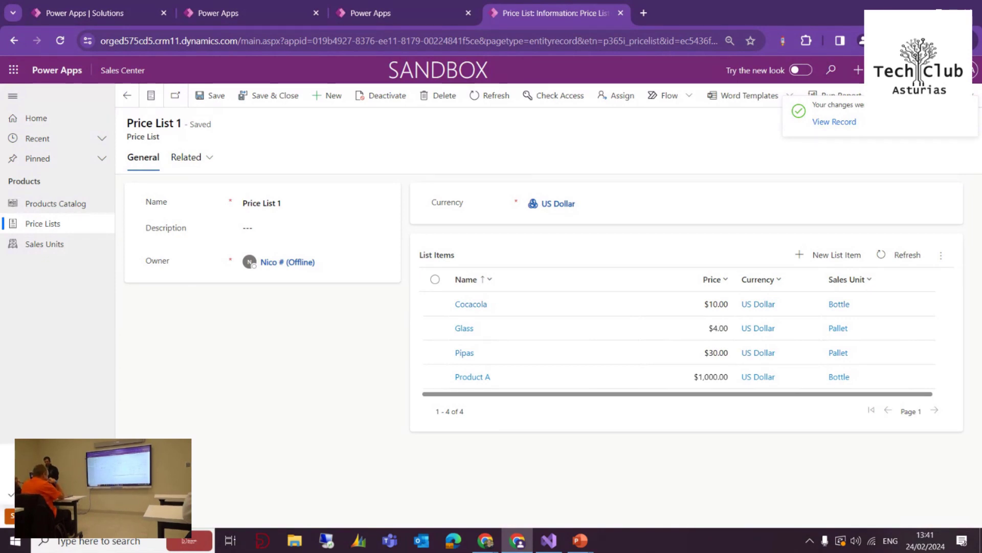
Start a new prospect record in the sales area with the topic "Nueva venta"
{"action": "left_click", "coordinate": [51, 472]}
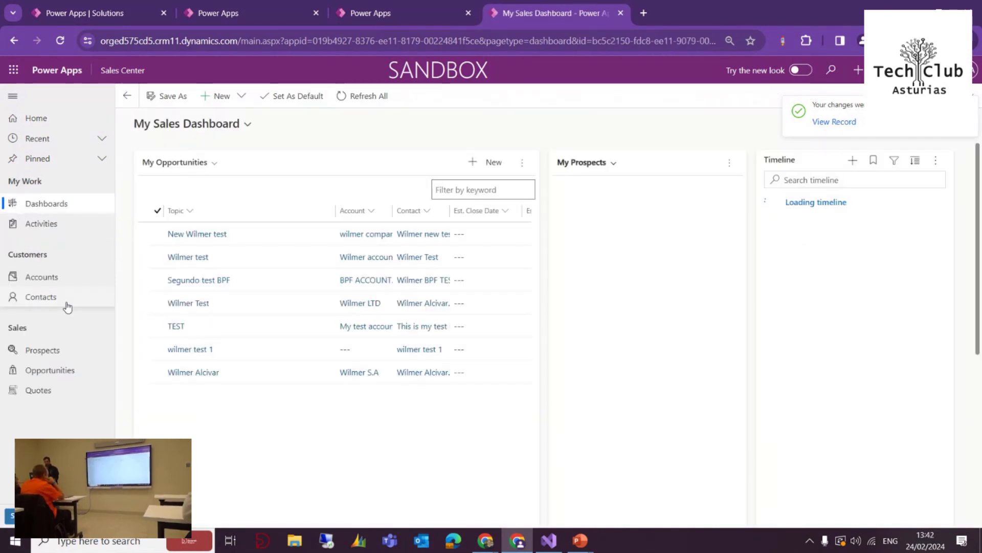
{"action": "left_click", "coordinate": [64, 351]}
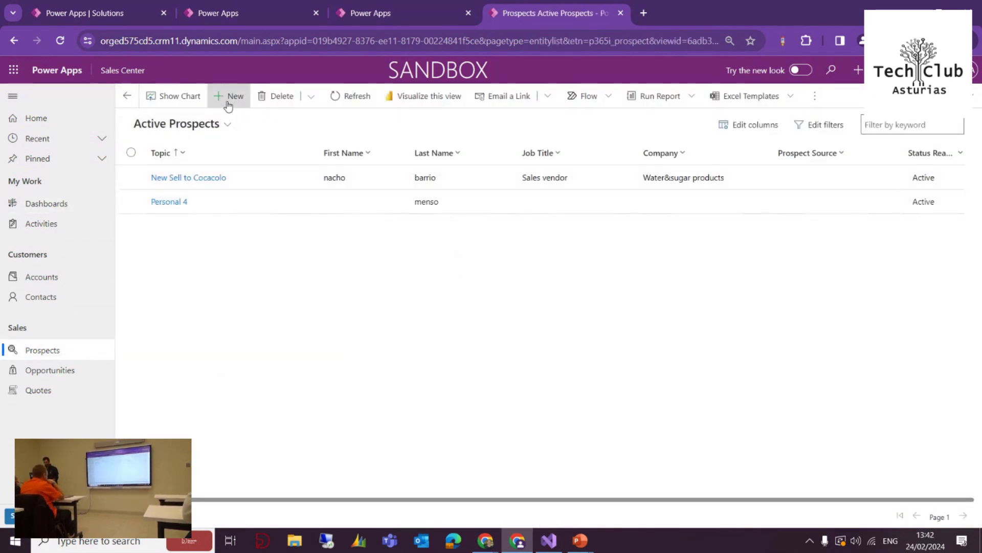
{"action": "left_click", "coordinate": [227, 103]}
{"action": "left_click", "coordinate": [273, 262]}
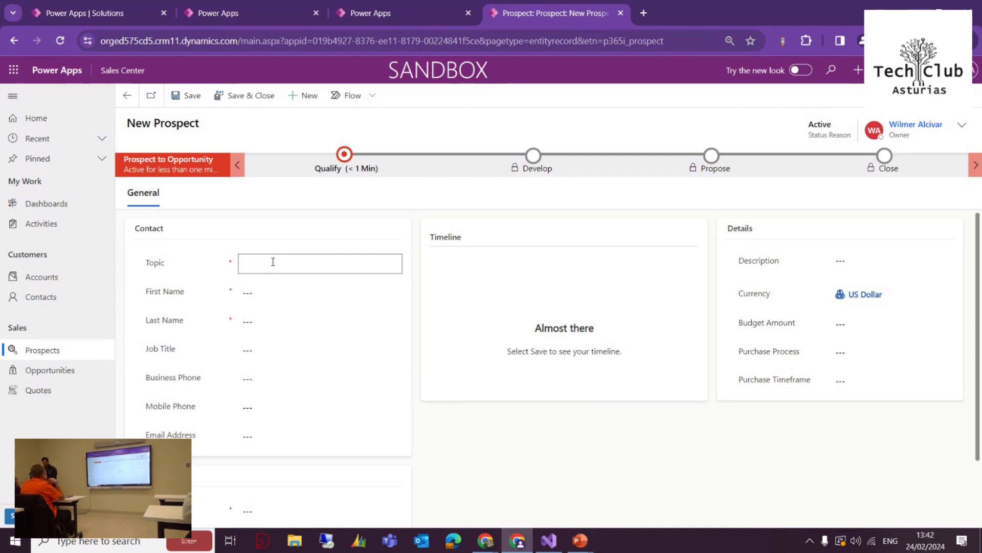
{"action": "type", "text": "Nueva venta"}
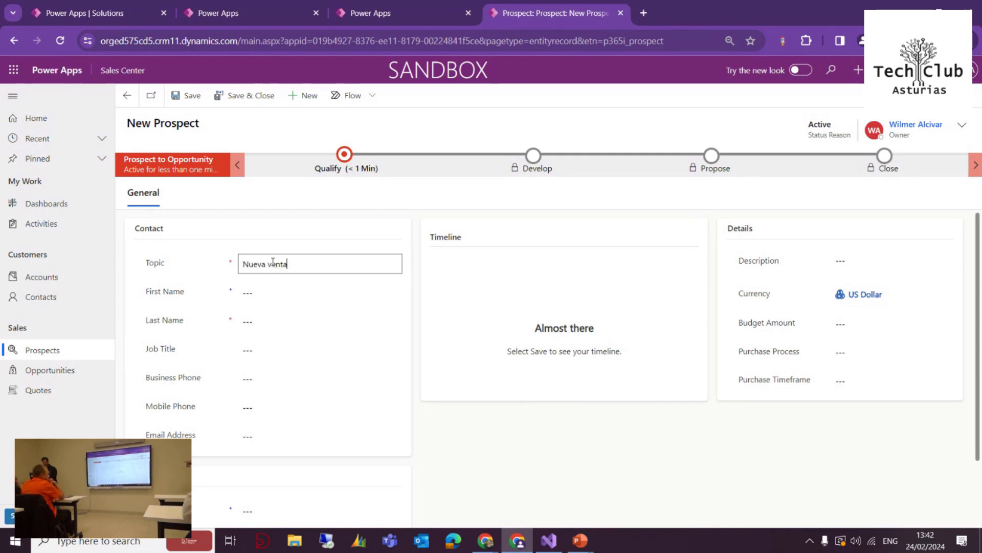
Fill in the prospect's first name, last name and business phone number
{"action": "left_click", "coordinate": [297, 298]}
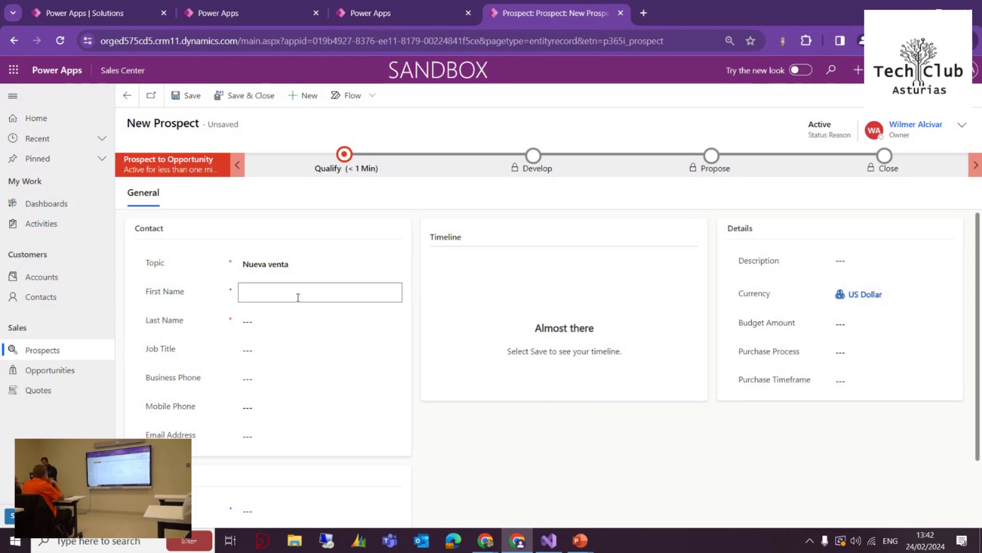
{"action": "type", "text": "Juan"}
{"action": "key", "text": "Tab"}
{"action": "type", "text": "S"}
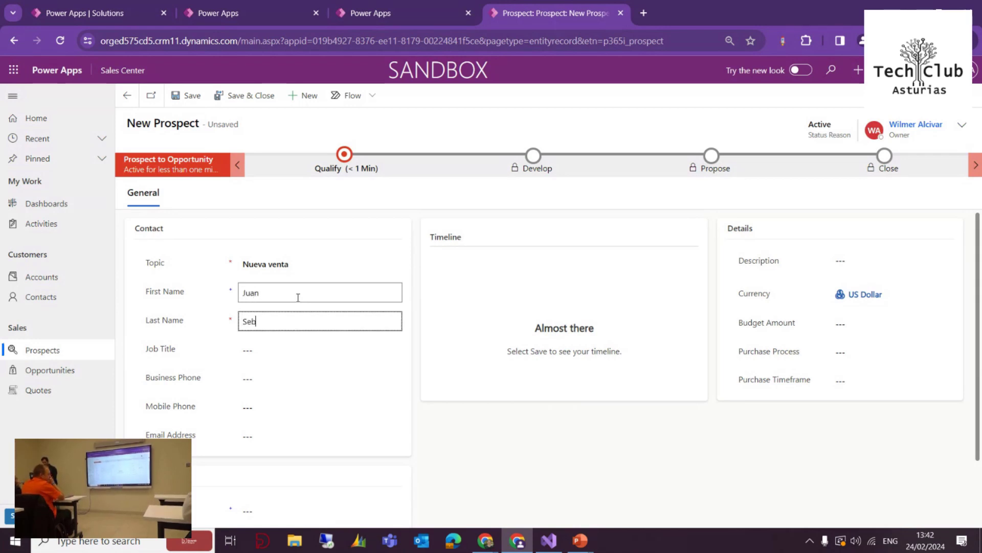
{"action": "left_click", "coordinate": [285, 386]}
{"action": "type", "text": "61825825"}
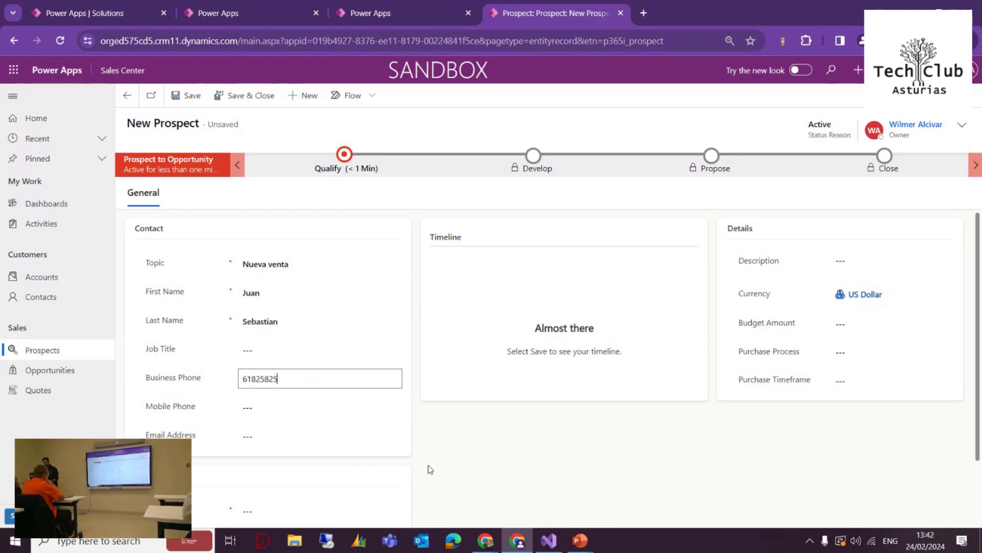
Set the prospect's company to Water&sugar and its revenue to 1000000, and save the prospect
{"action": "scroll", "coordinate": [427, 467], "scroll_direction": "down", "scroll_amount": 1}
{"action": "left_click", "coordinate": [308, 463]}
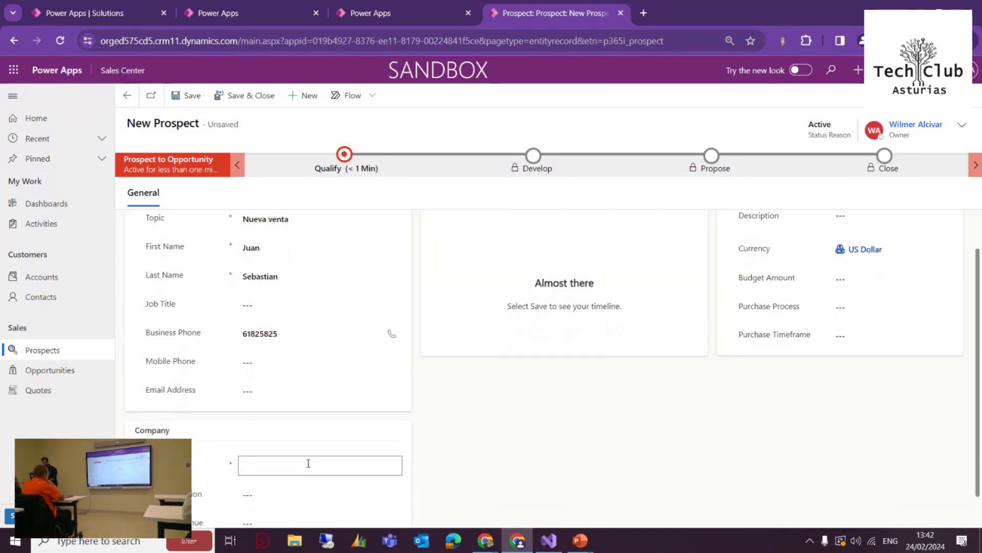
{"action": "type", "text": "Water"}
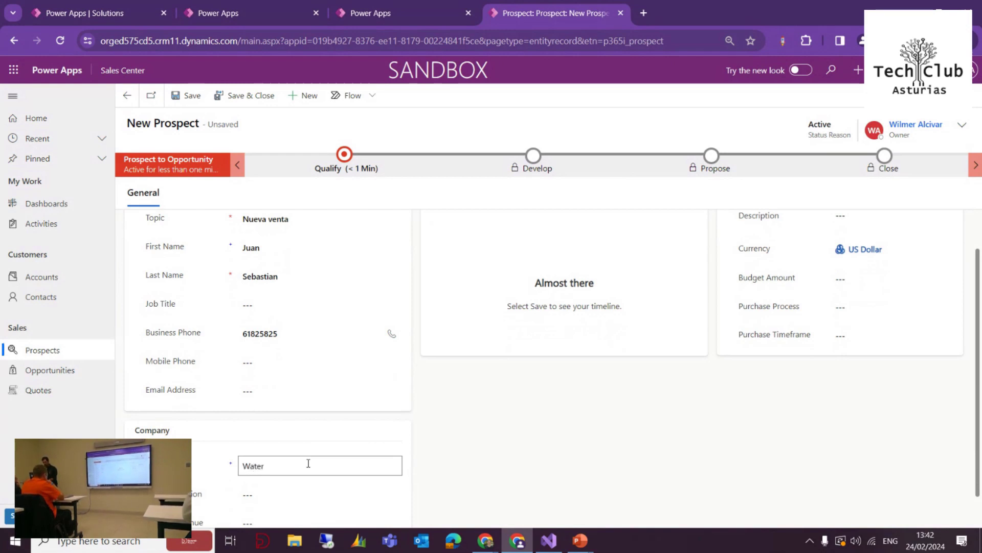
{"action": "type", "text": "&sugar"}
{"action": "scroll", "coordinate": [445, 499], "scroll_direction": "down", "scroll_amount": 1}
{"action": "left_click", "coordinate": [350, 487]}
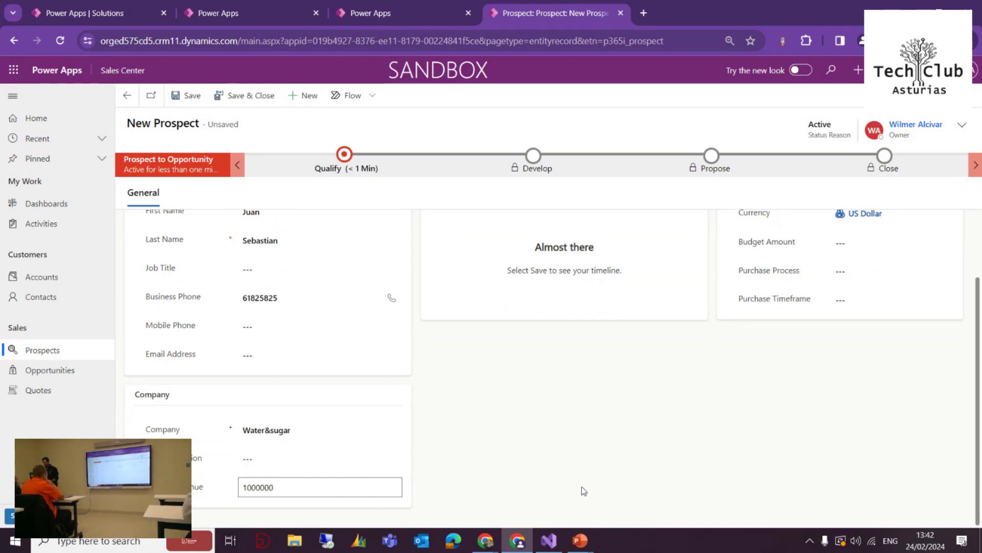
{"action": "left_click", "coordinate": [604, 464]}
{"action": "scroll", "coordinate": [583, 440], "scroll_direction": "up", "scroll_amount": 2}
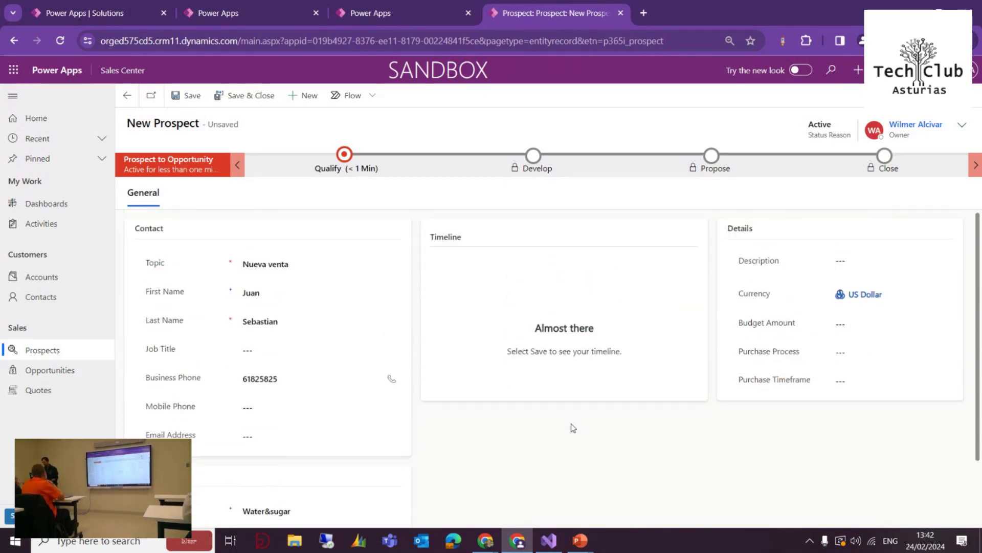
{"action": "left_click", "coordinate": [178, 109]}
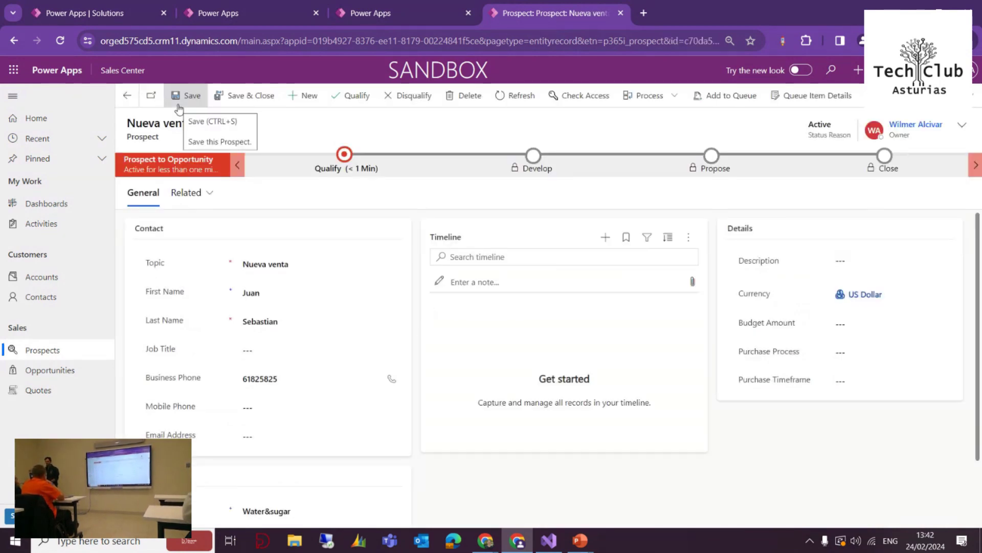
Qualify the Nueva venta prospect, creating an account, a contact and an opportunity from it
{"action": "left_click", "coordinate": [345, 156]}
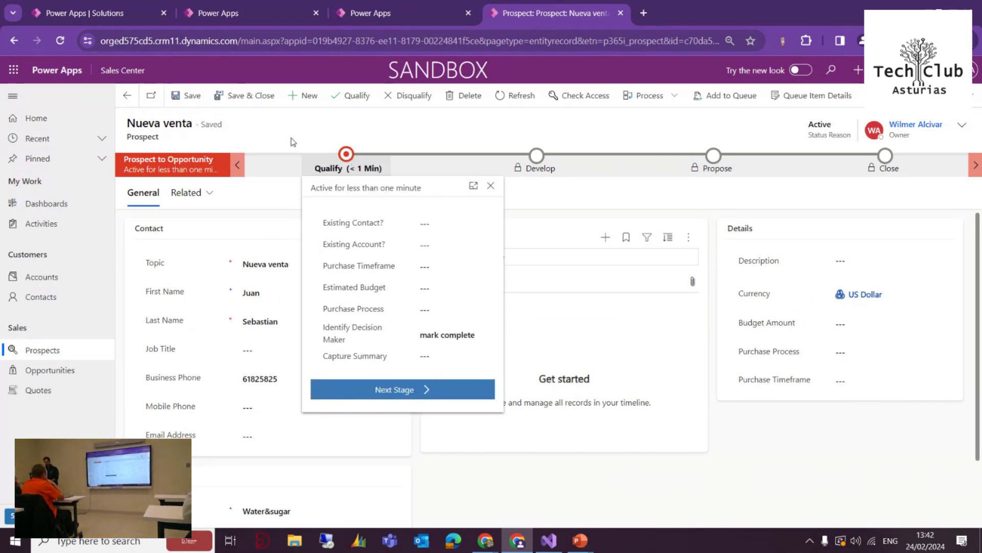
{"action": "left_click", "coordinate": [345, 154]}
{"action": "left_click", "coordinate": [356, 99]}
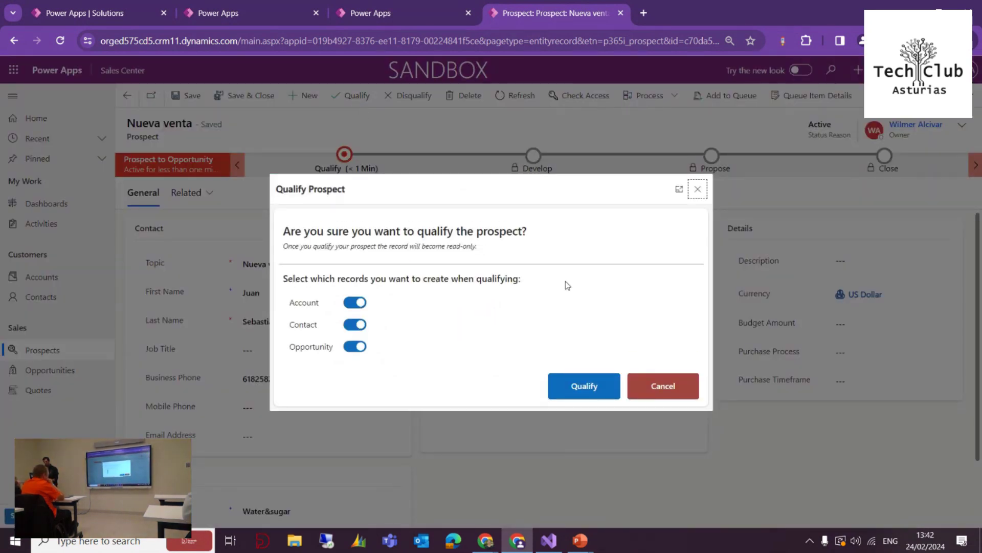
{"action": "left_click", "coordinate": [581, 384]}
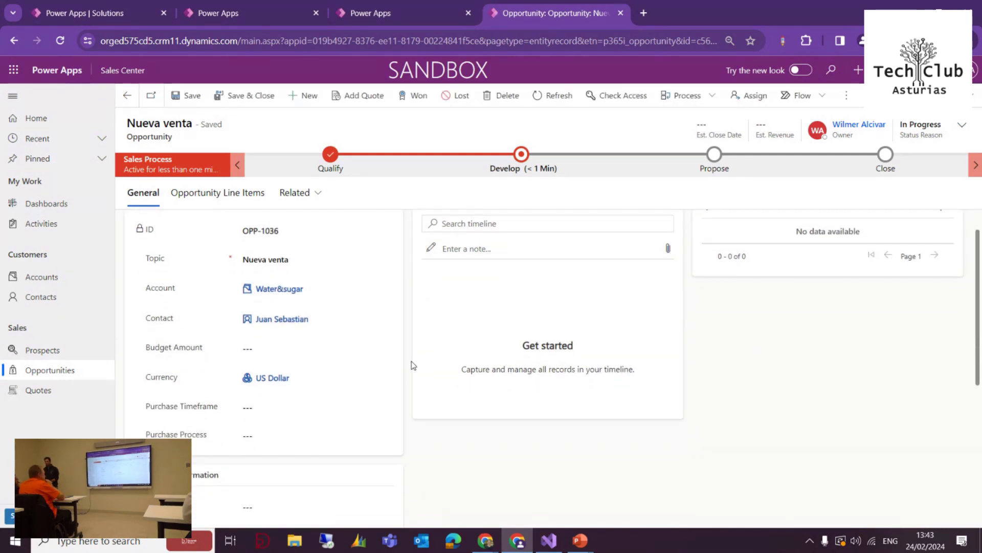
Review the Nueva venta opportunity's summary and the details of its Develop stage
{"action": "scroll", "coordinate": [414, 365], "scroll_direction": "down", "scroll_amount": 1}
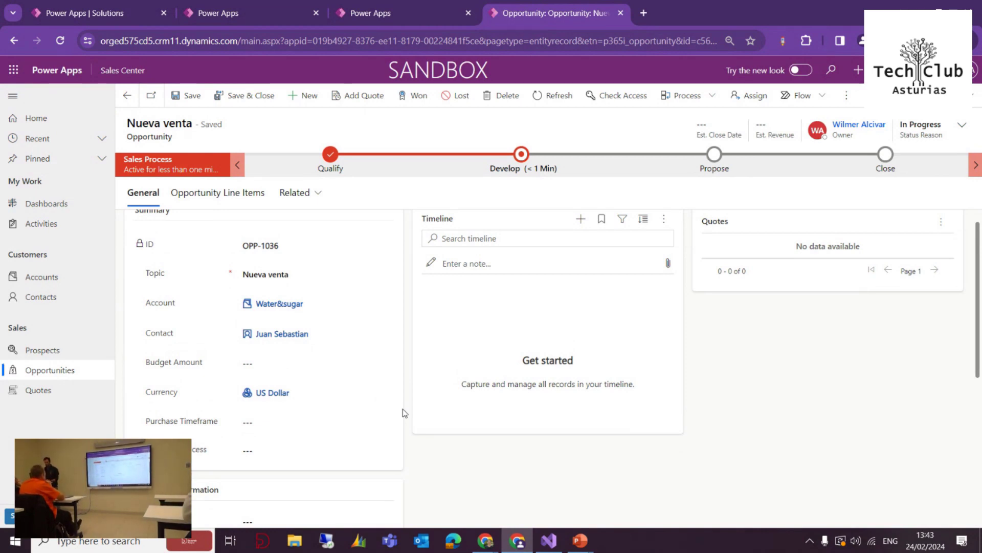
{"action": "left_click", "coordinate": [523, 169]}
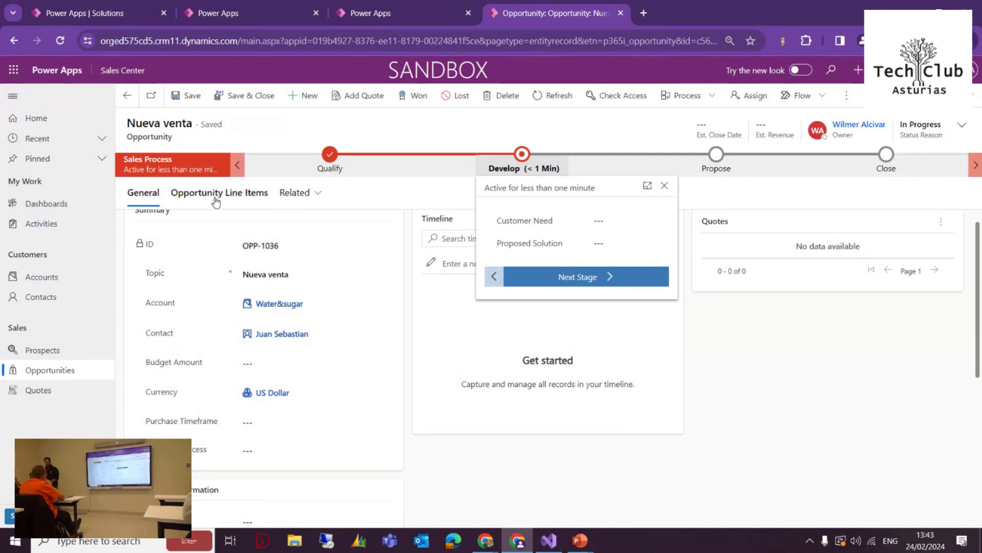
Set the Nueva venta opportunity's price list to Price List 1 in its line items
{"action": "left_click", "coordinate": [412, 317]}
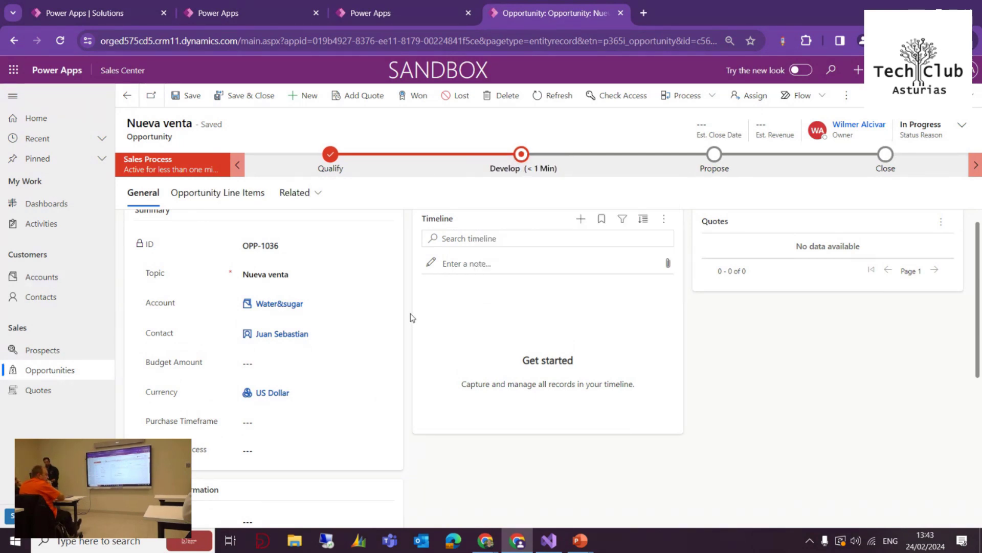
{"action": "left_click", "coordinate": [215, 197]}
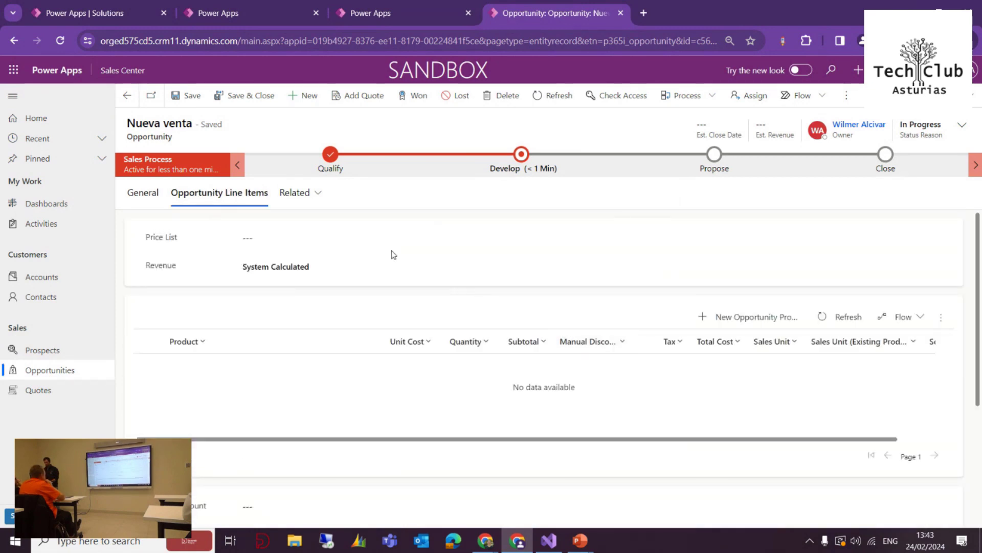
{"action": "left_click", "coordinate": [407, 237]}
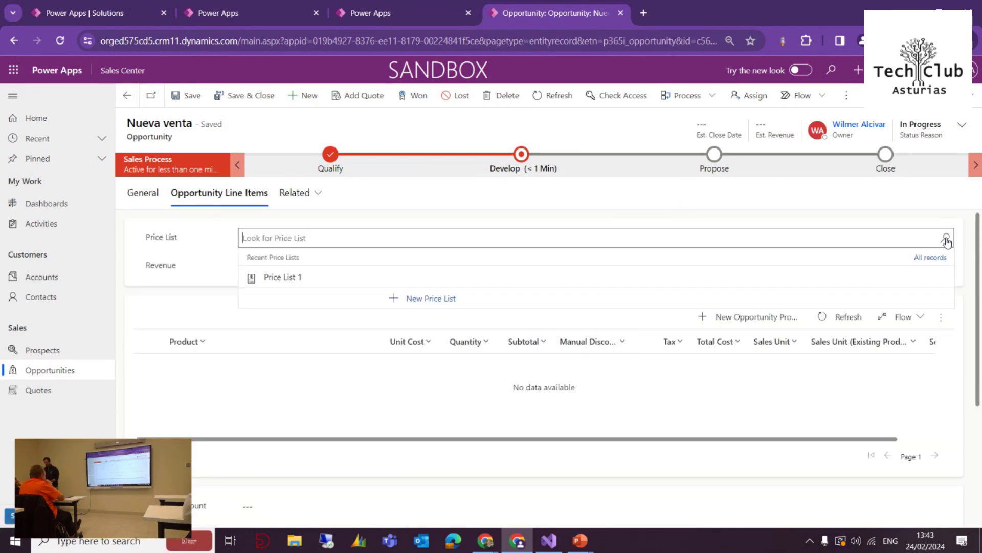
{"action": "left_click", "coordinate": [499, 279]}
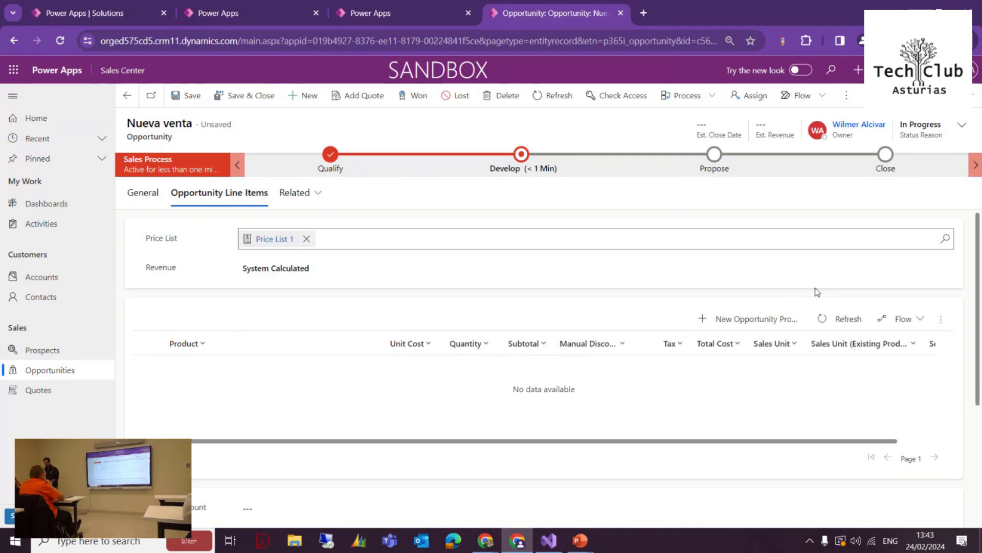
Add the existing product Cocacola to the opportunity with a quantity of 5, and save and close the line item
{"action": "left_click", "coordinate": [721, 319]}
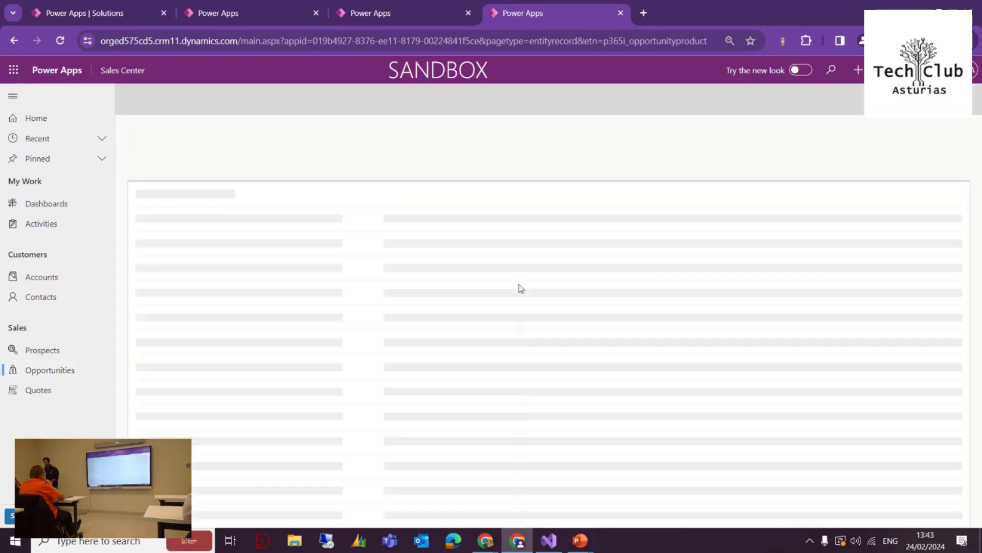
{"action": "left_click", "coordinate": [327, 221]}
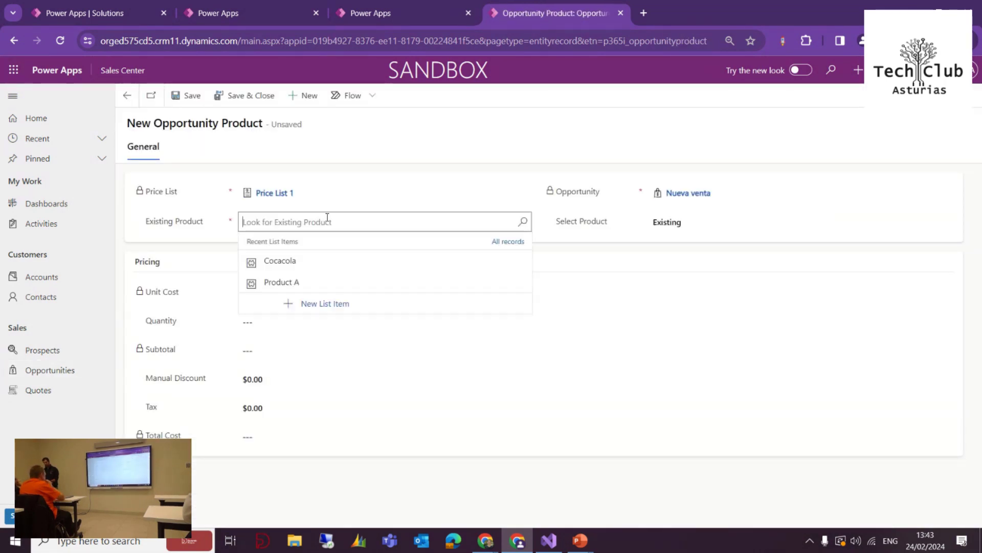
{"action": "left_click", "coordinate": [342, 259]}
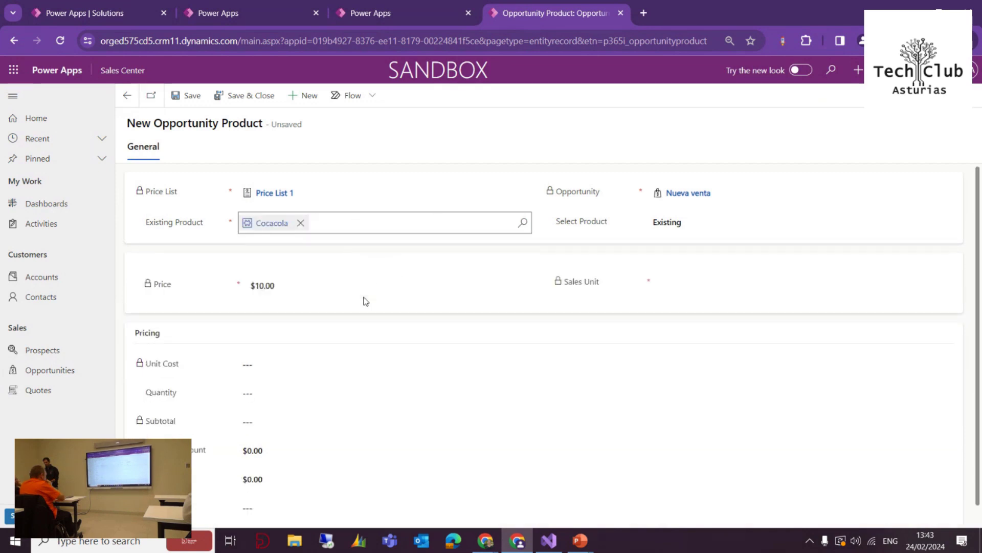
{"action": "left_click", "coordinate": [304, 395]}
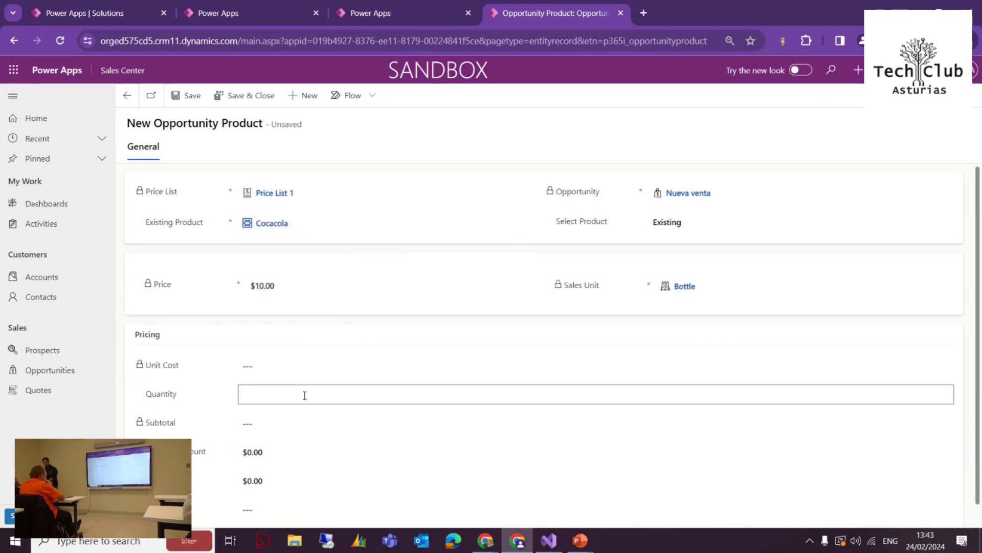
{"action": "left_click", "coordinate": [120, 418]}
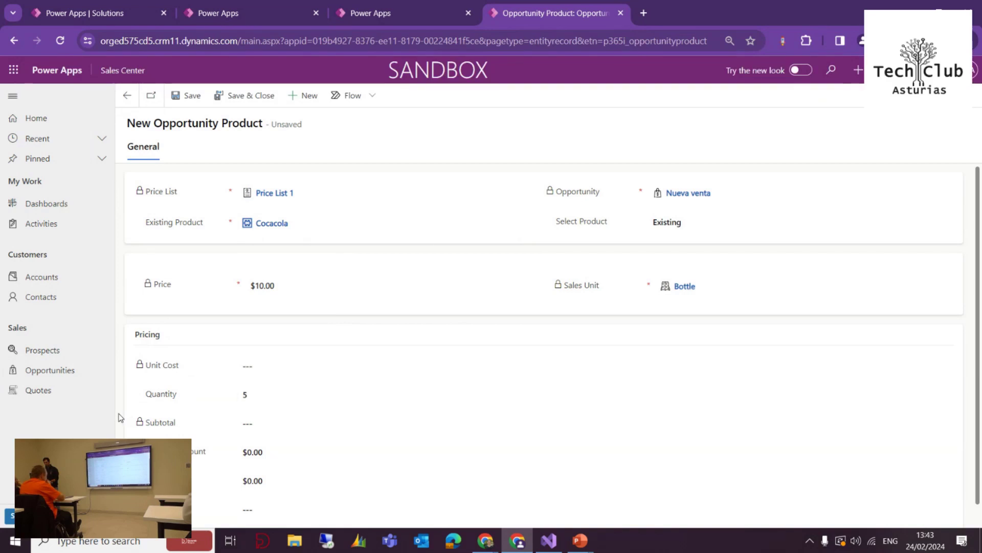
{"action": "scroll", "coordinate": [189, 384], "scroll_direction": "down", "scroll_amount": 1}
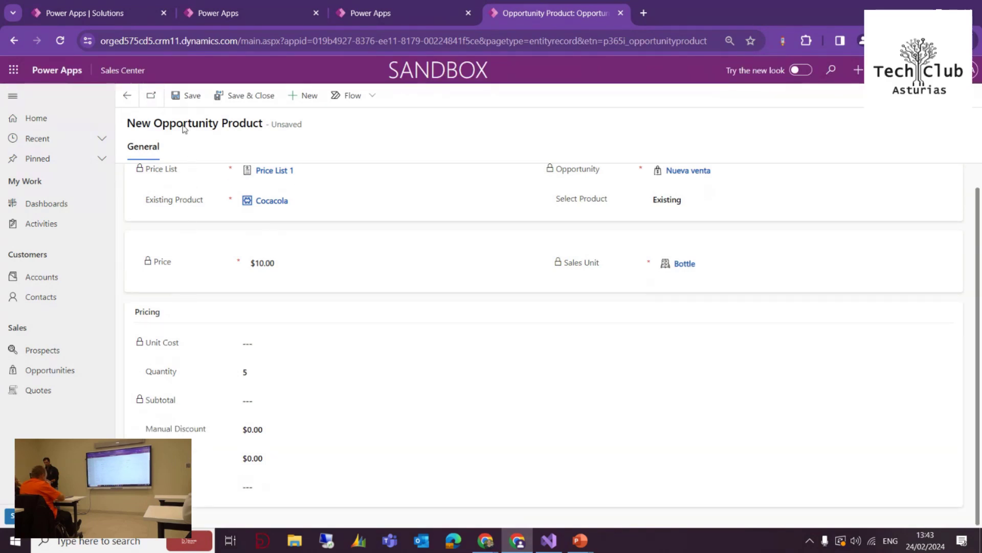
{"action": "left_click", "coordinate": [187, 96]}
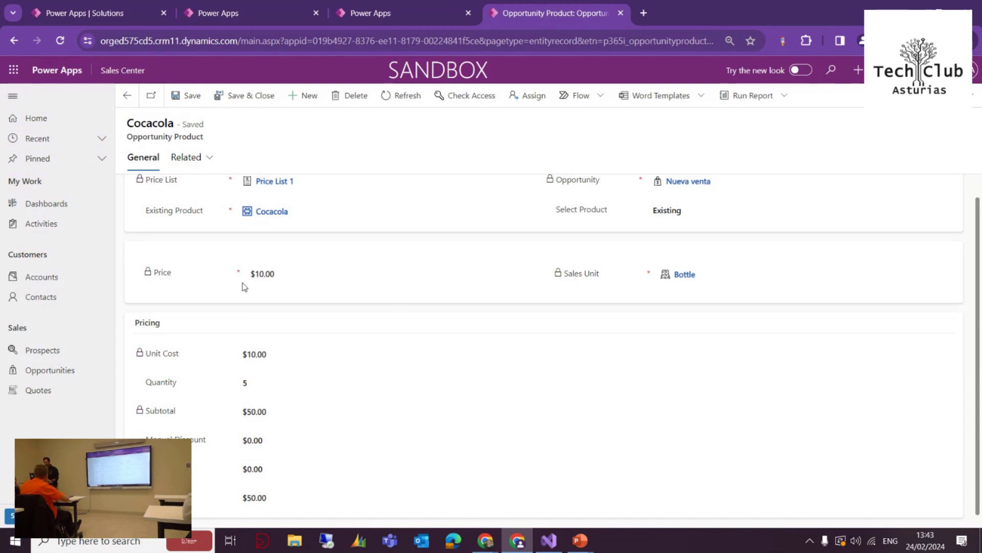
{"action": "left_click", "coordinate": [242, 97]}
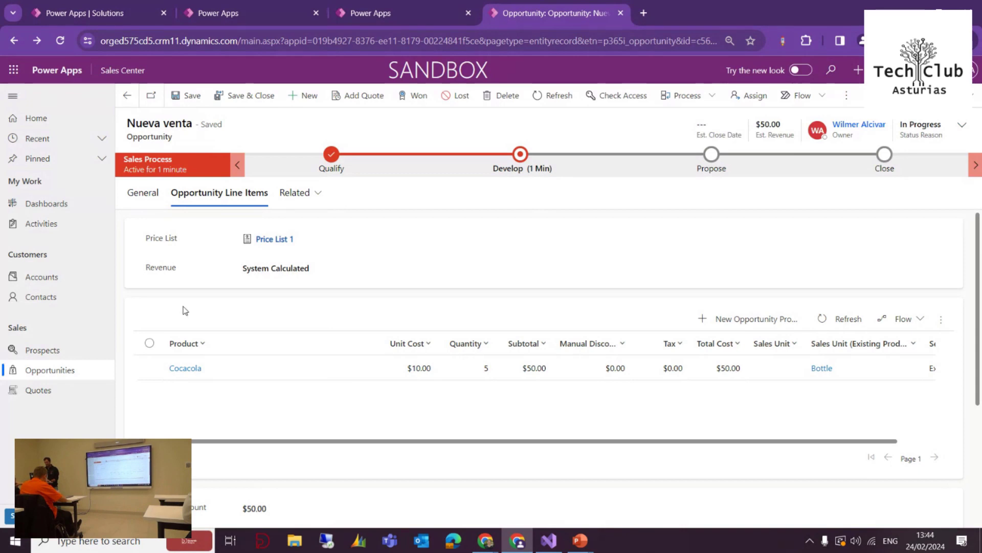
Apply a 5% discount to the opportunity and save it
{"action": "scroll", "coordinate": [185, 310], "scroll_direction": "down", "scroll_amount": 2}
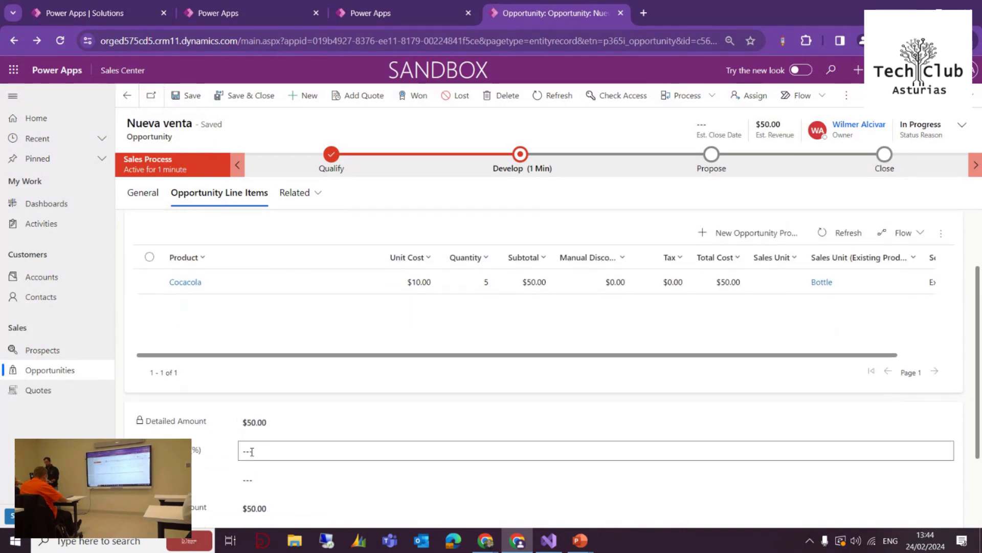
{"action": "type", "text": "5"}
{"action": "left_click", "coordinate": [184, 95]}
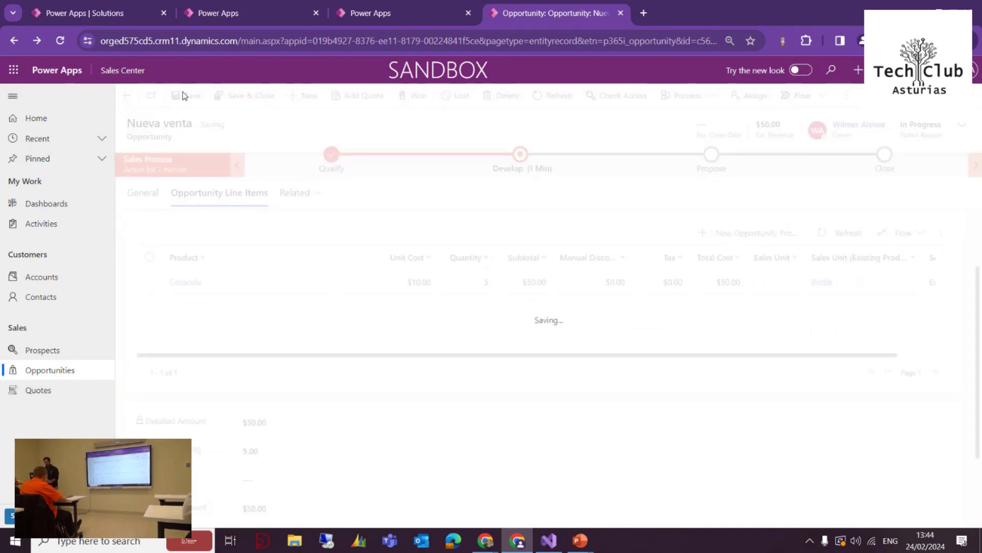
{"action": "scroll", "coordinate": [149, 323], "scroll_direction": "down", "scroll_amount": 2}
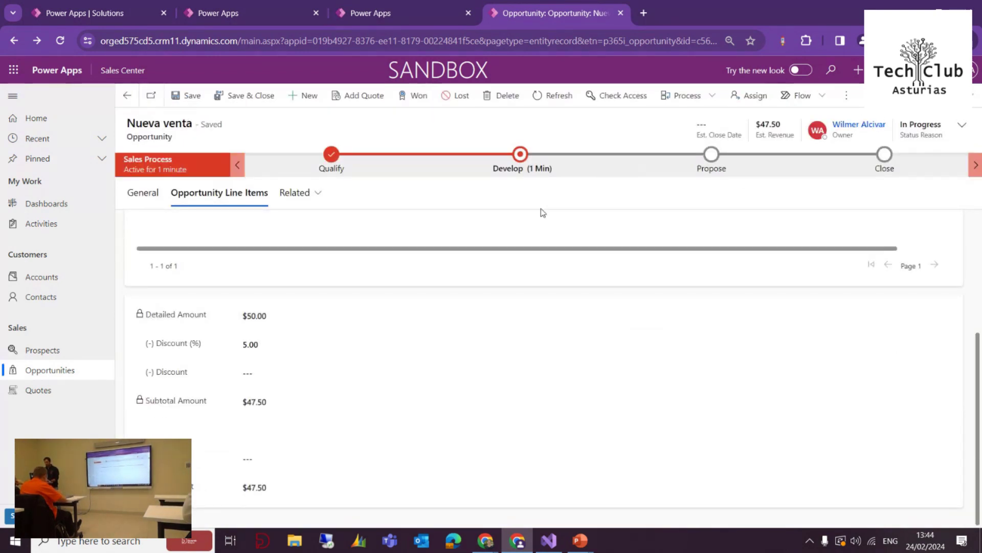
Generate a quote from the Nueva venta opportunity and return to its general information
{"action": "left_click", "coordinate": [358, 96]}
{"action": "left_click", "coordinate": [538, 350]}
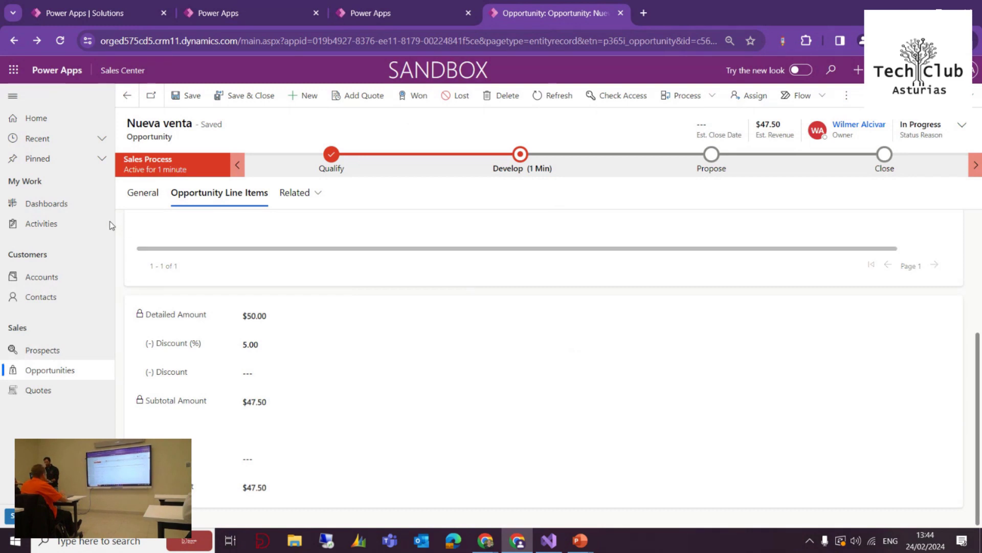
{"action": "left_click", "coordinate": [144, 193]}
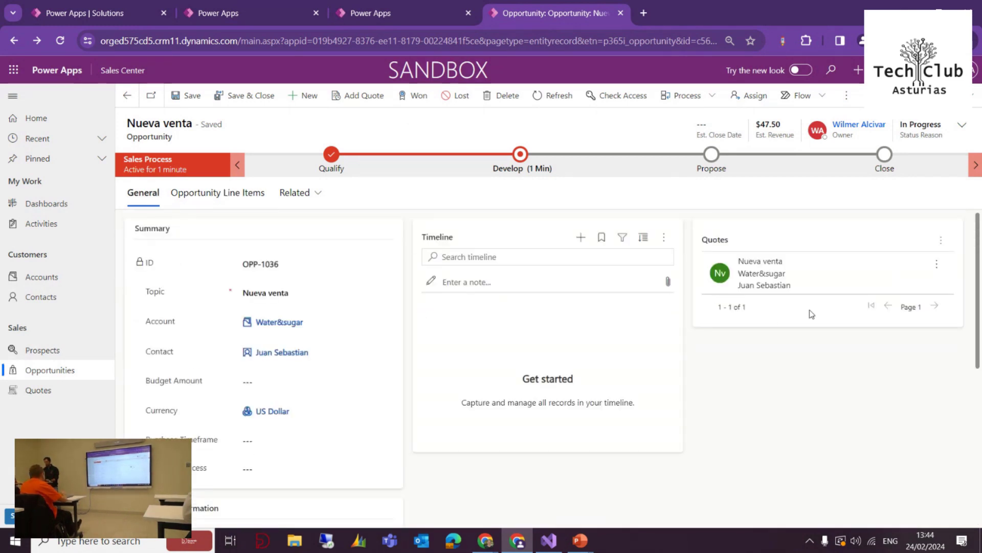
Review the new quote's details, products and amounts, then save and close it
{"action": "double_click", "coordinate": [773, 285]}
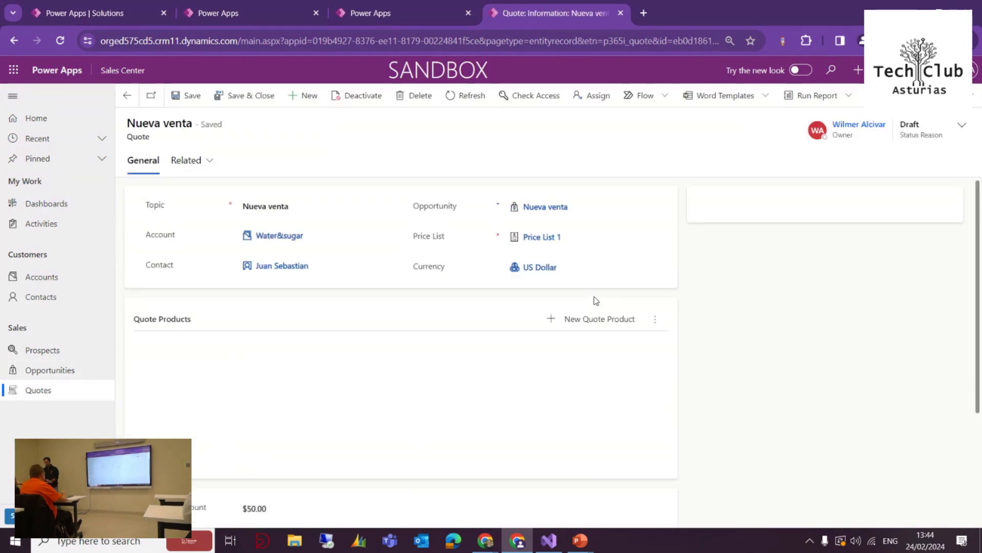
{"action": "scroll", "coordinate": [483, 367], "scroll_direction": "down", "scroll_amount": 3}
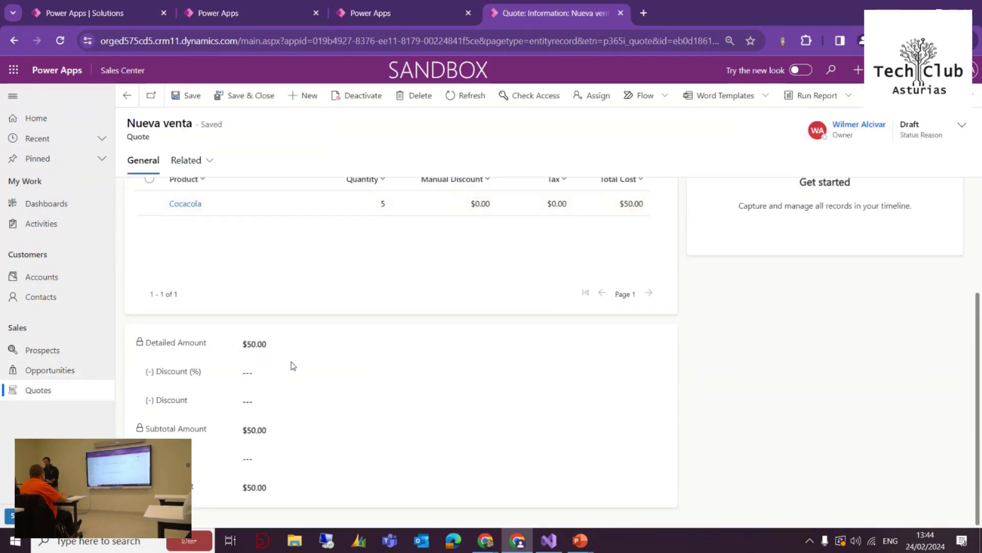
{"action": "scroll", "coordinate": [379, 398], "scroll_direction": "up", "scroll_amount": 3}
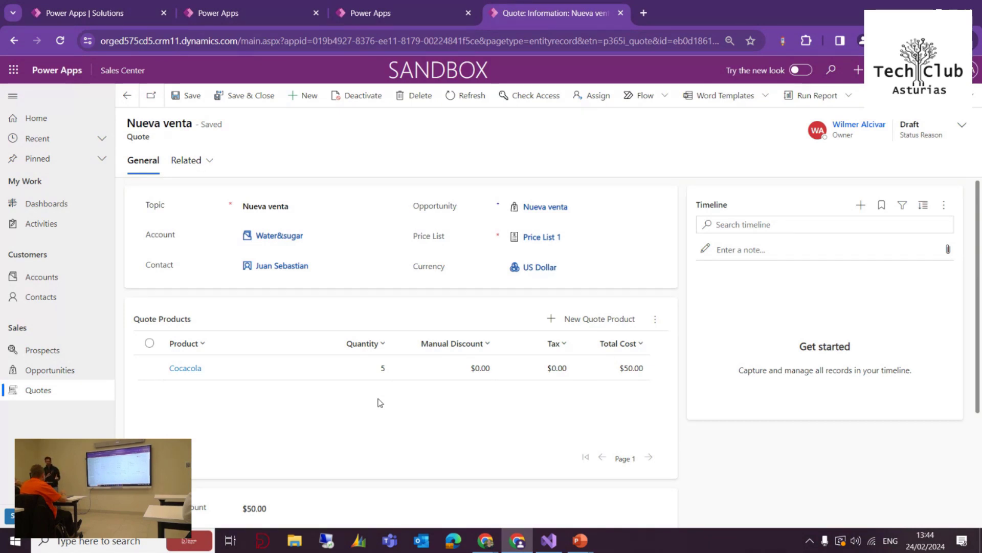
{"action": "left_click", "coordinate": [255, 96]}
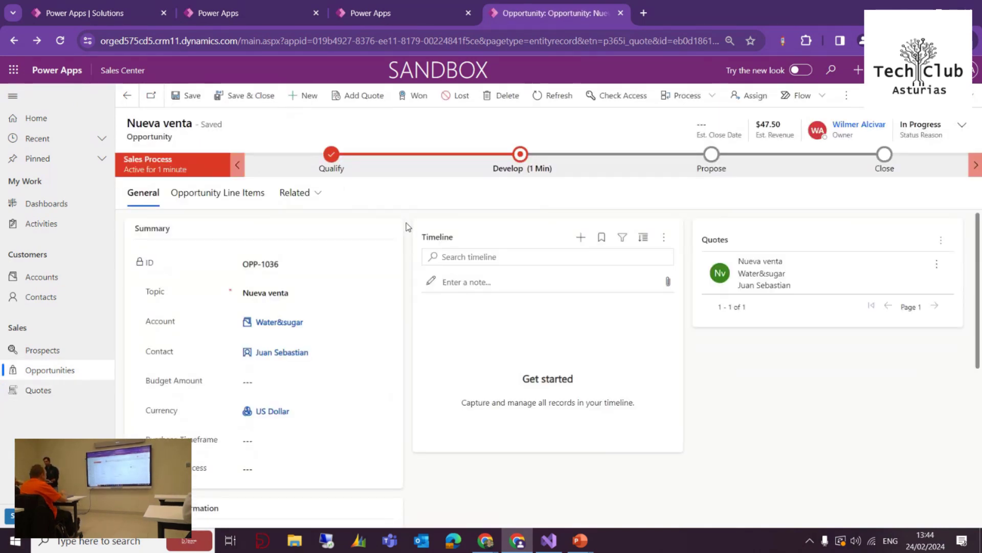
Close the opportunity as lost with status reason Canceled, actual revenue 0 and close date 24 February 2024
{"action": "scroll", "coordinate": [408, 227], "scroll_direction": "down", "scroll_amount": 1}
{"action": "scroll", "coordinate": [408, 227], "scroll_direction": "up", "scroll_amount": 1}
{"action": "left_click", "coordinate": [464, 98]}
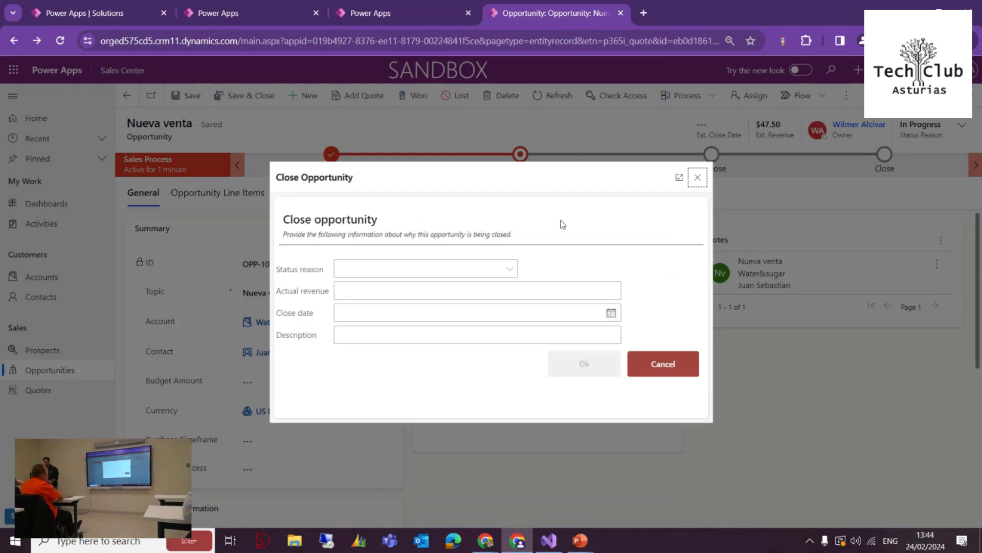
{"action": "left_click", "coordinate": [509, 268]}
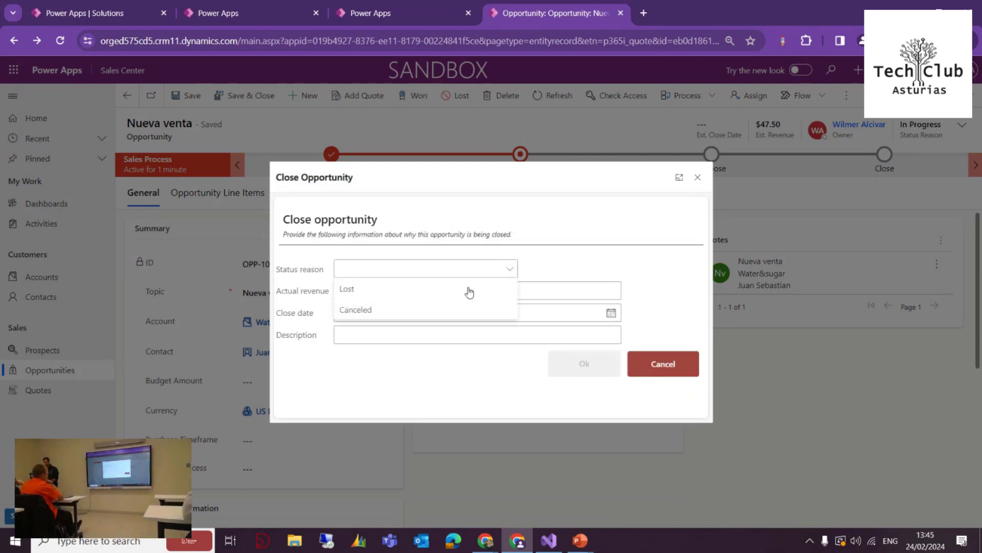
{"action": "left_click", "coordinate": [427, 309]}
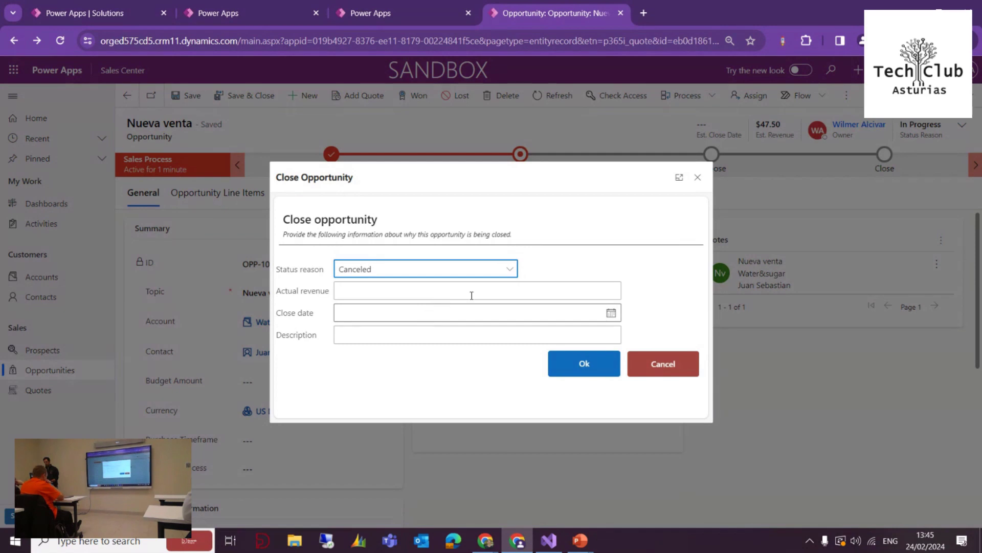
{"action": "left_click", "coordinate": [575, 294]}
{"action": "type", "text": "0"}
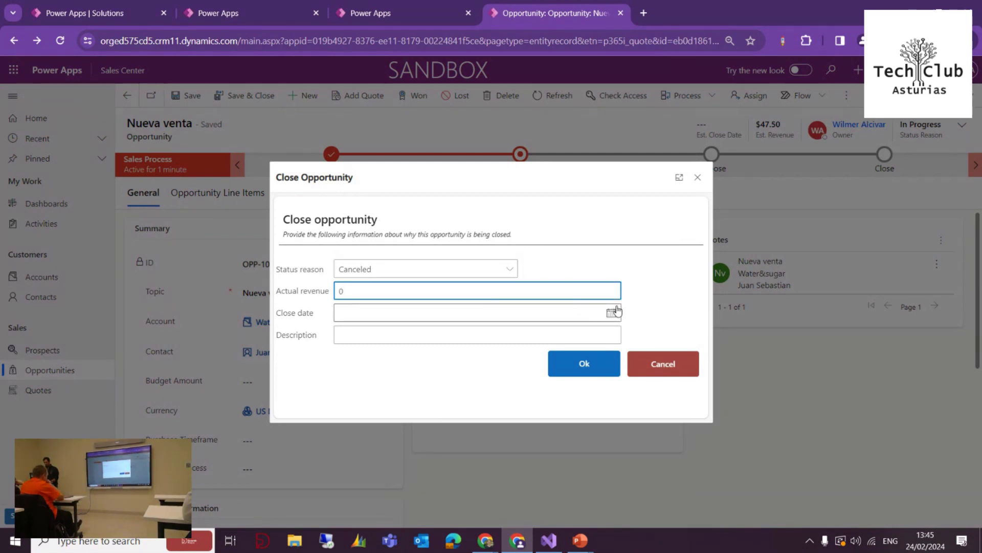
{"action": "left_click", "coordinate": [611, 313]}
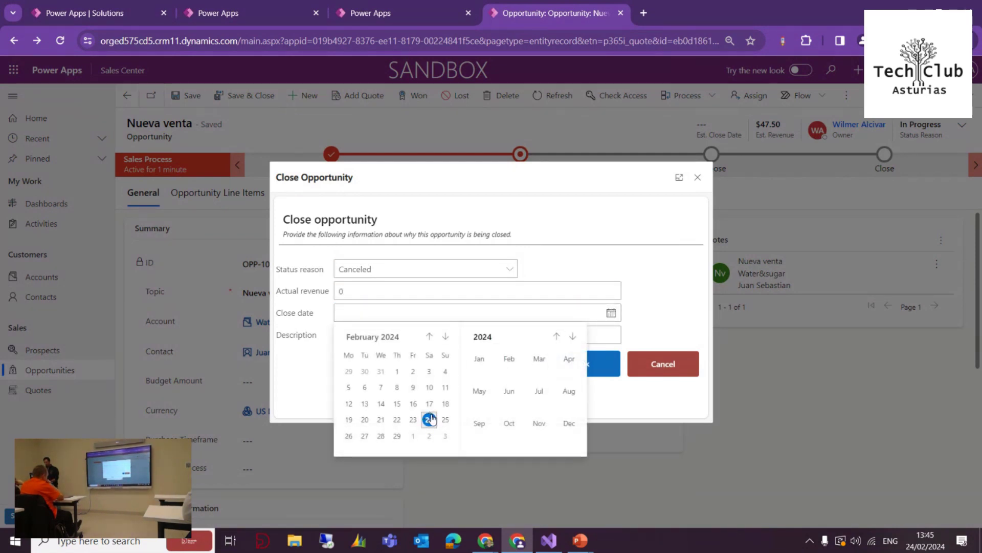
{"action": "left_click", "coordinate": [429, 419]}
{"action": "left_click", "coordinate": [562, 363]}
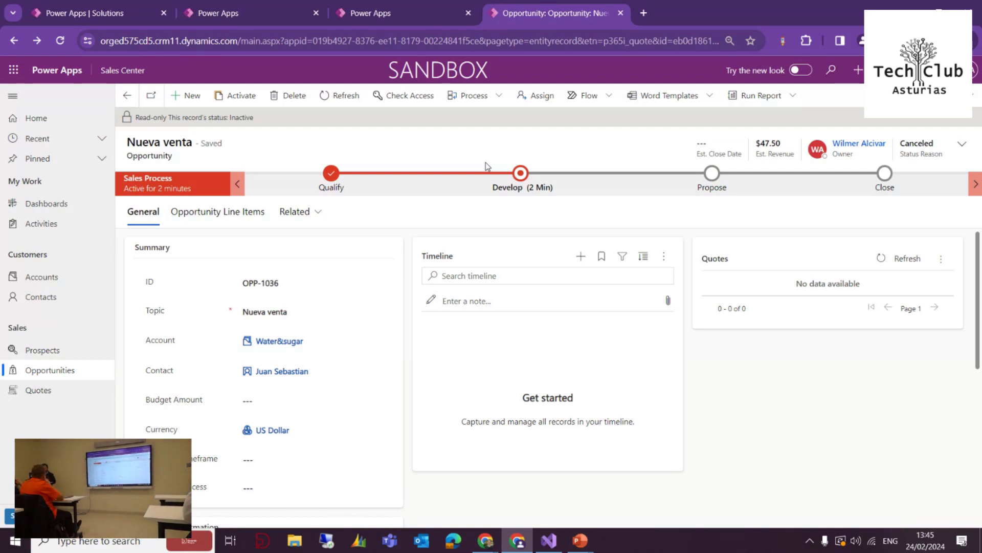
Reactivate the canceled Nueva venta opportunity with the status reason In Progress
{"action": "left_click", "coordinate": [239, 7]}
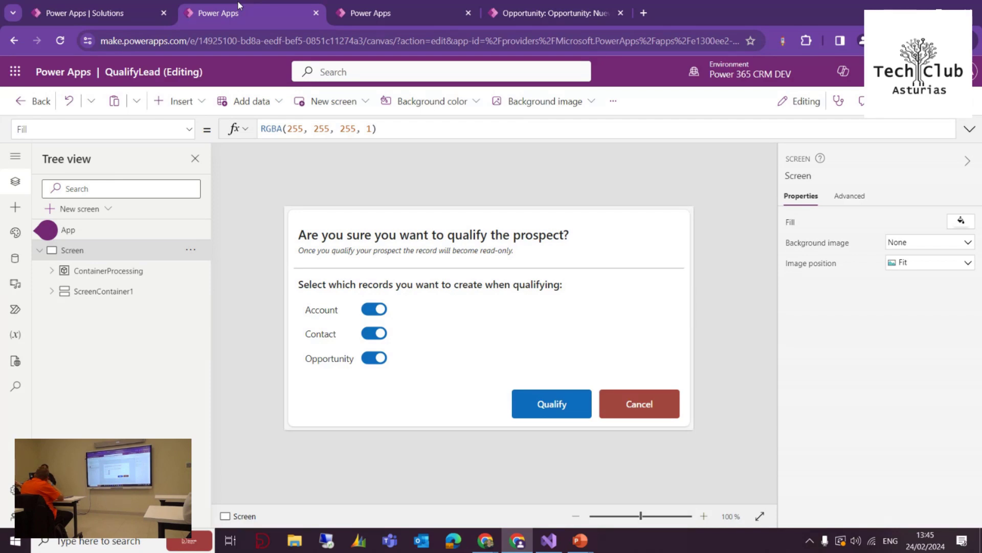
{"action": "left_click", "coordinate": [543, 13]}
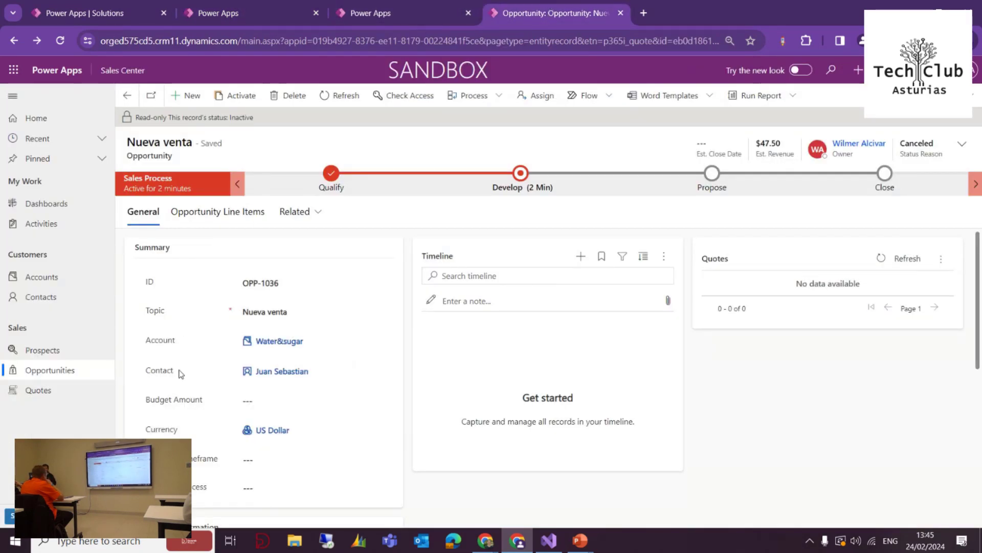
{"action": "left_click", "coordinate": [246, 96]}
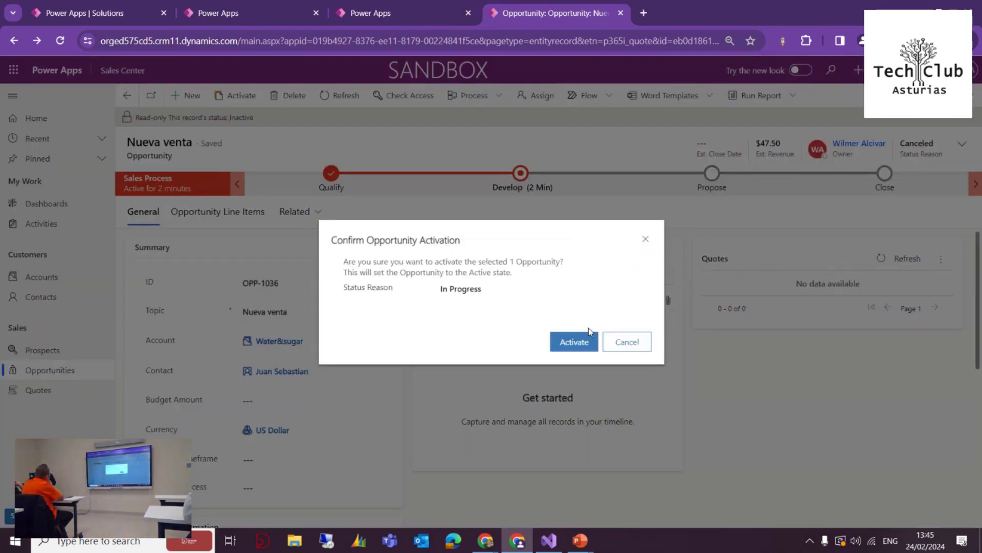
{"action": "left_click", "coordinate": [574, 342]}
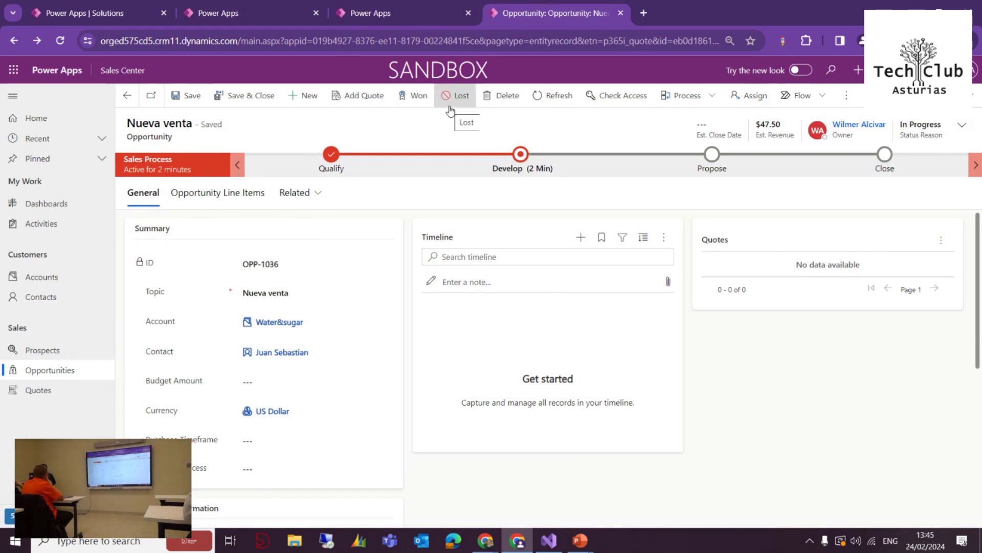
Compare the CloseOpportunity canvas app's form in Power Apps Studio with the Close Opportunity dialog for a won opportunity
{"action": "left_click", "coordinate": [393, 11]}
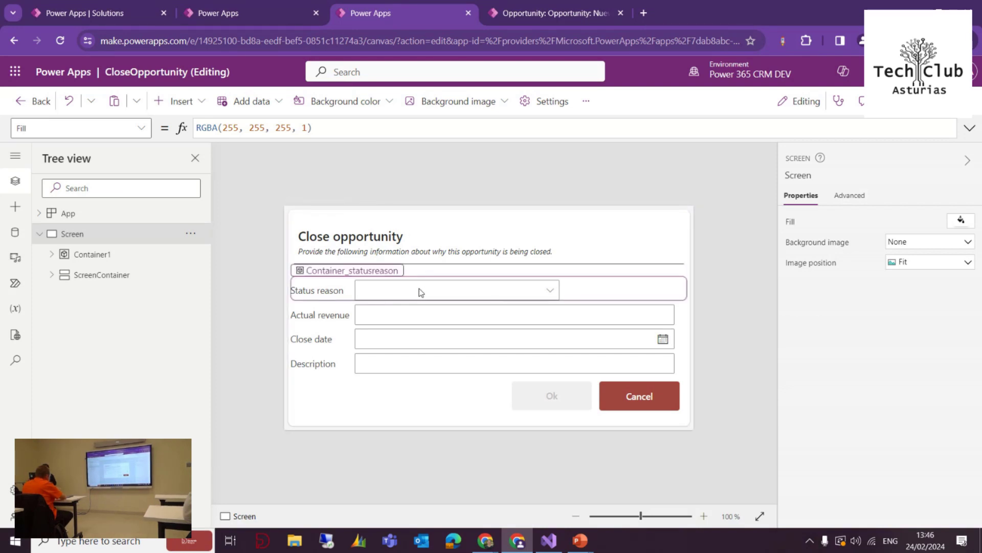
{"action": "left_click", "coordinate": [553, 13]}
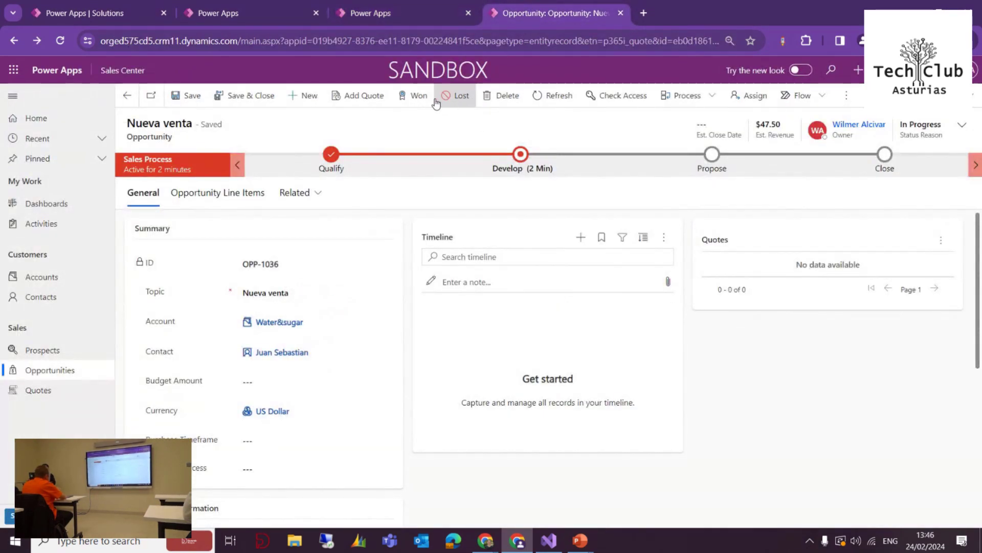
{"action": "left_click", "coordinate": [419, 98]}
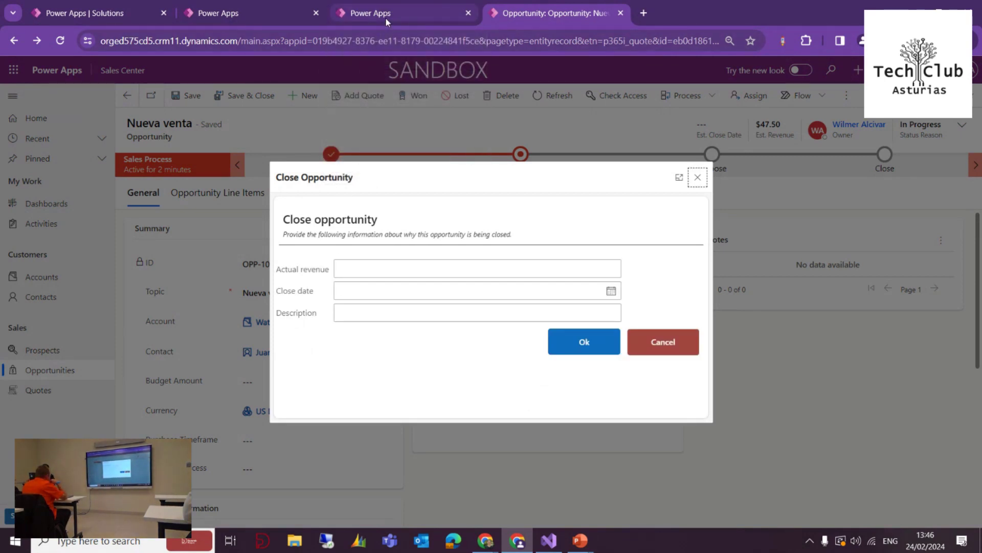
{"action": "left_click", "coordinate": [386, 18]}
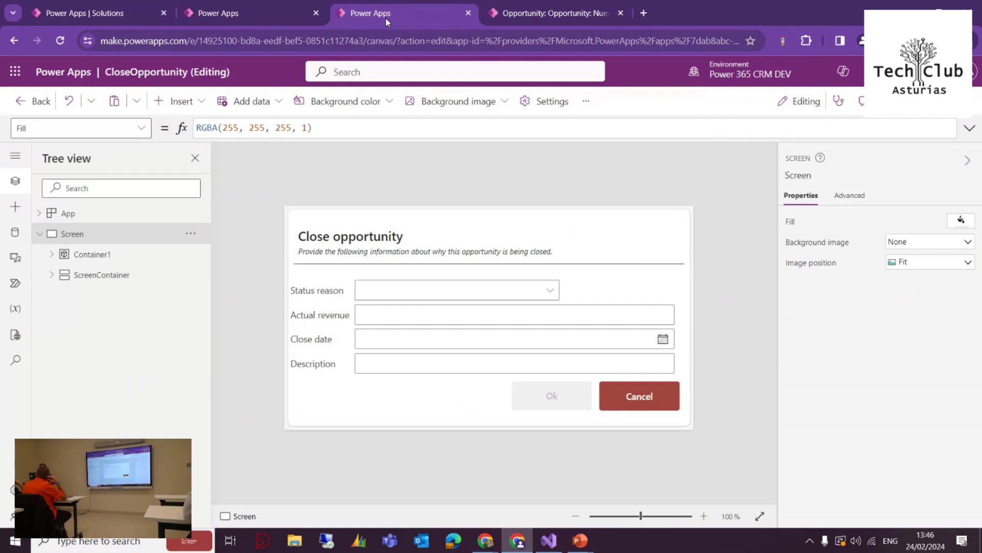
Return to the Nueva venta opportunity in Sales Center and review its record and Sales Process stages
{"action": "left_click", "coordinate": [539, 19]}
{"action": "left_click", "coordinate": [697, 177]}
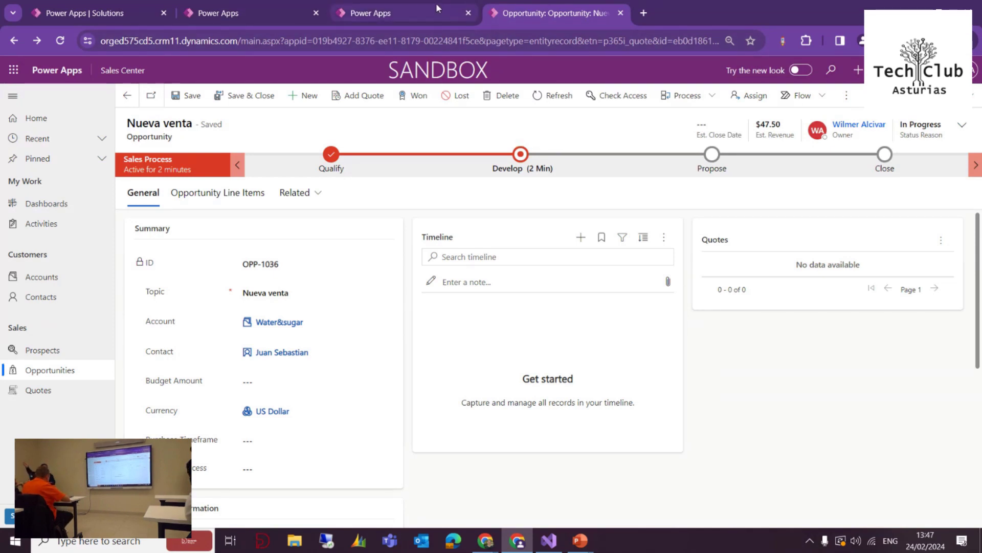
{"action": "mouse_move", "coordinate": [436, 3]}
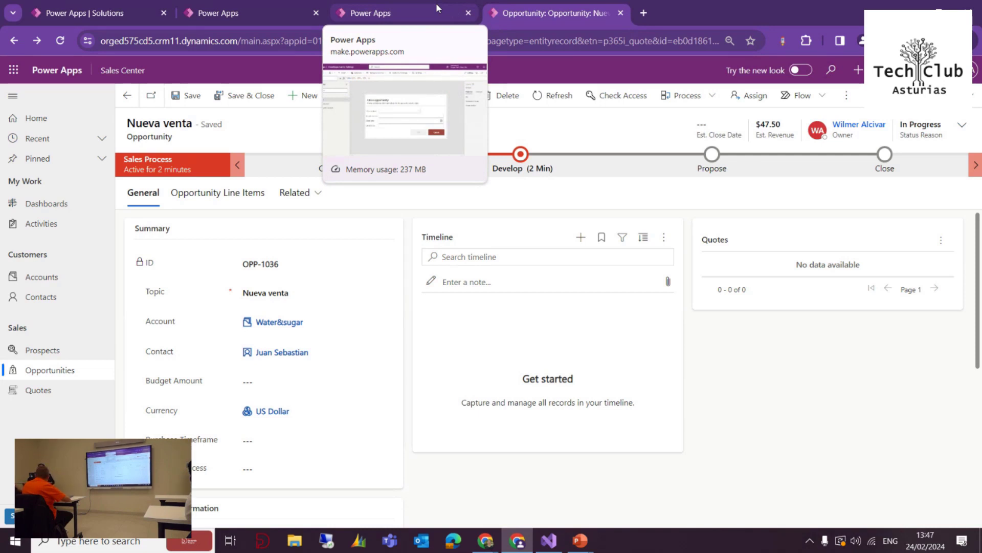
Open the OnSelect formula of the Ok button in the CloseOpportunity canvas app
{"action": "left_click", "coordinate": [437, 7]}
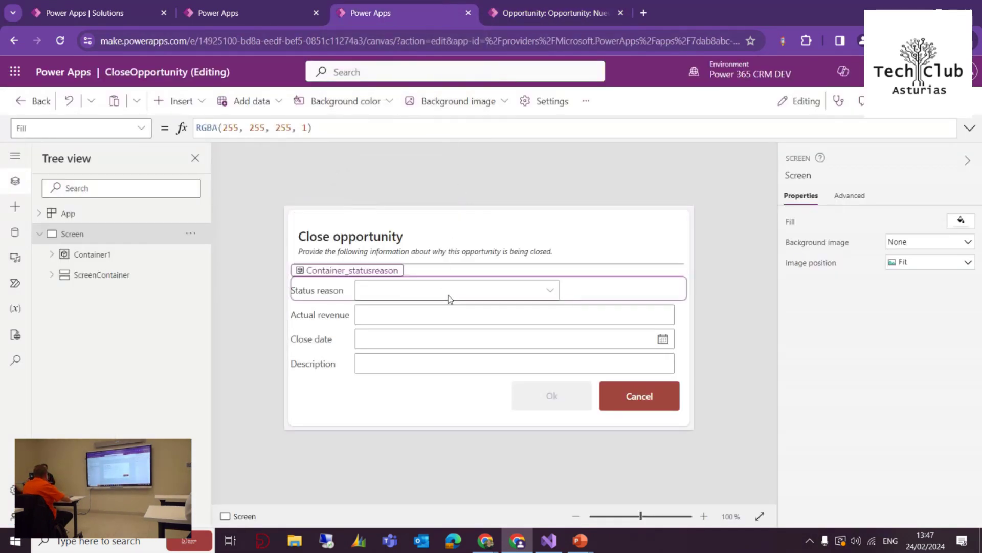
{"action": "left_click", "coordinate": [562, 401]}
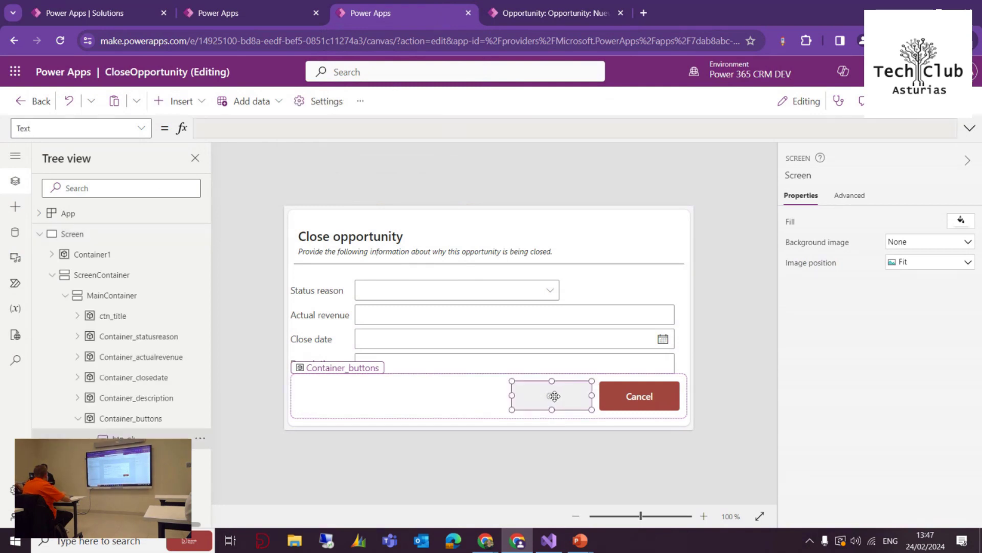
{"action": "left_click", "coordinate": [140, 129]}
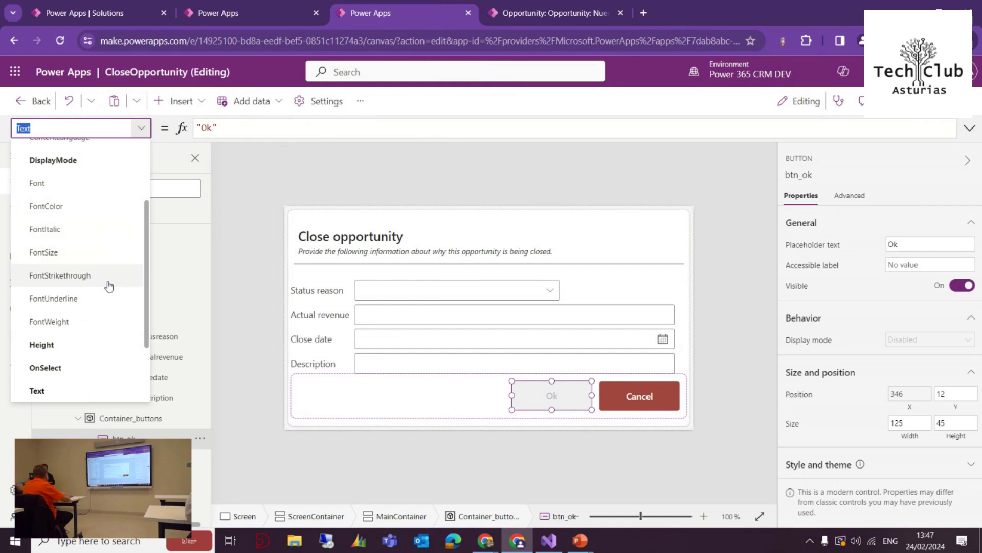
{"action": "left_click", "coordinate": [97, 367]}
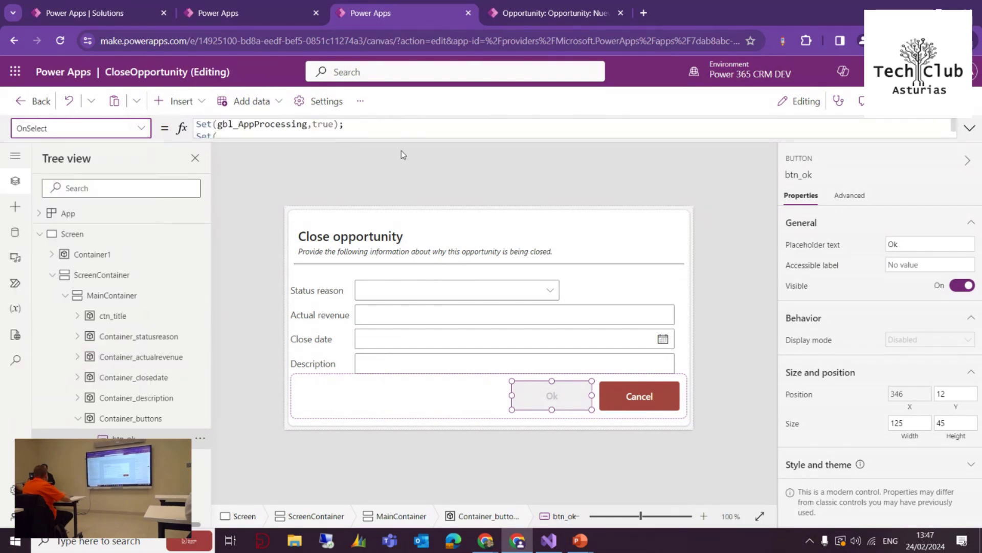
{"action": "left_click", "coordinate": [404, 139]}
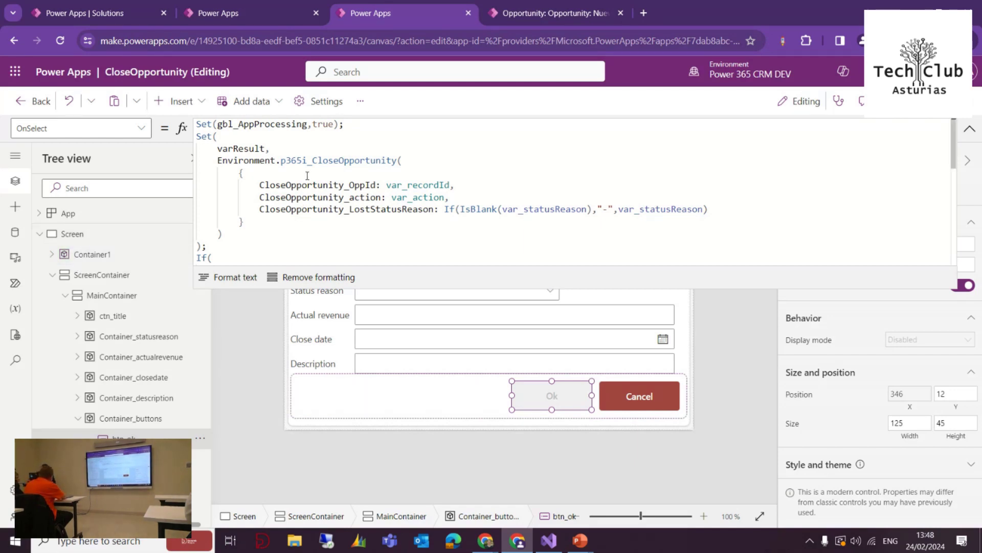
Enlarge the formula editor and highlight the CloseOpportunity_LostStatusReason parameter to examine the custom API call
{"action": "scroll", "coordinate": [307, 174], "scroll_direction": "down", "scroll_amount": 1}
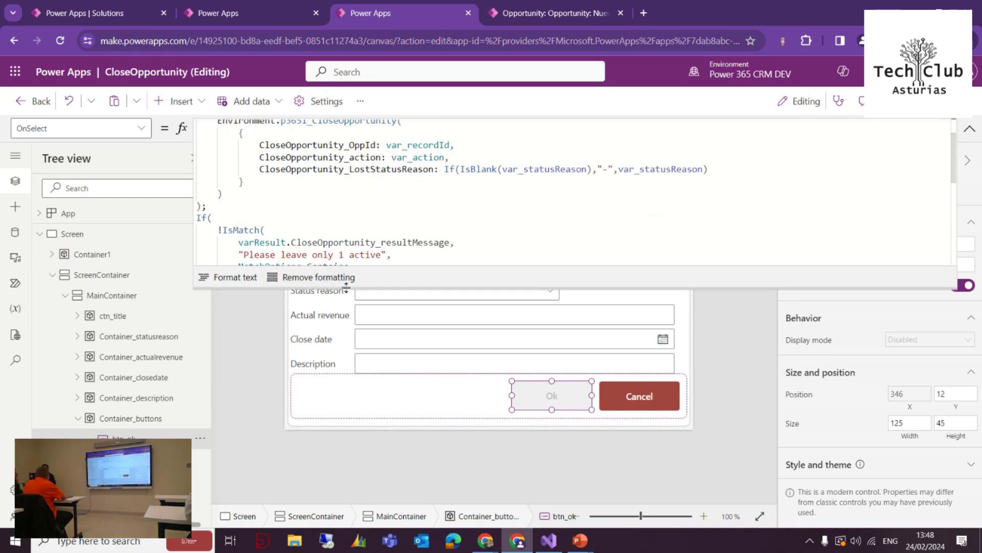
{"action": "left_click_drag", "start_coordinate": [338, 289], "coordinate": [339, 428]}
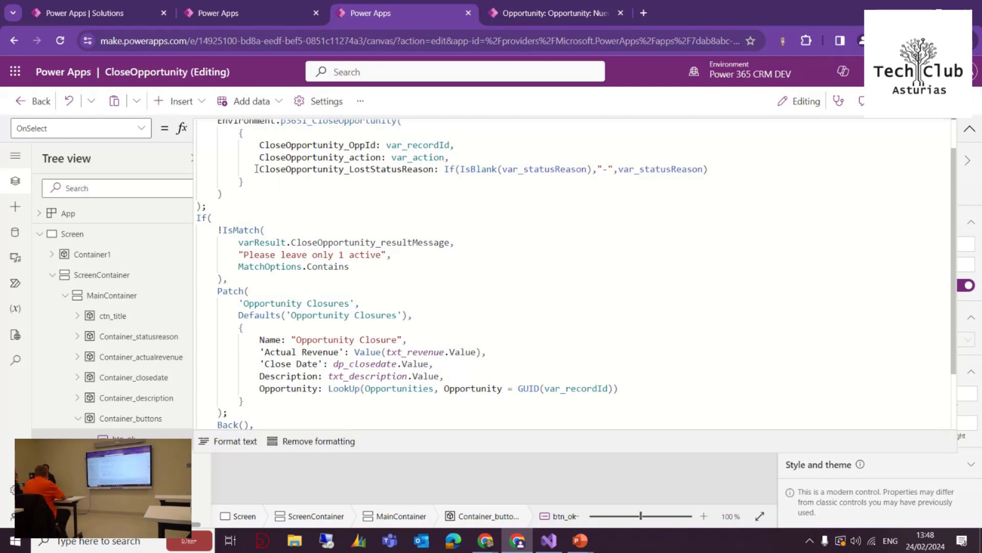
{"action": "left_click_drag", "start_coordinate": [256, 170], "coordinate": [414, 187]}
{"action": "left_click", "coordinate": [434, 169]}
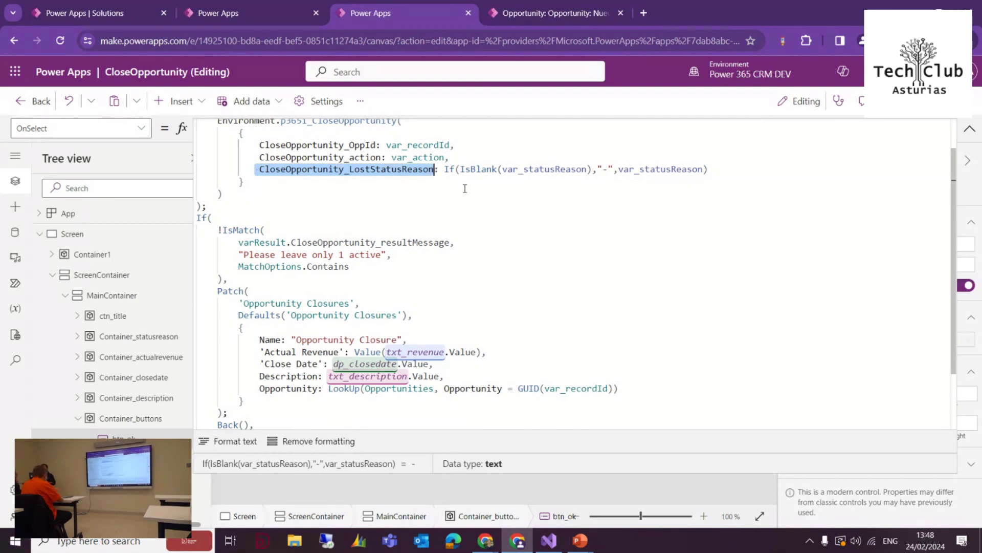
Examine the Qualify button's OnSelect formula in the QualifyLead app, highlight its Navigate call, and collapse the formula editor
{"action": "left_click", "coordinate": [280, 10]}
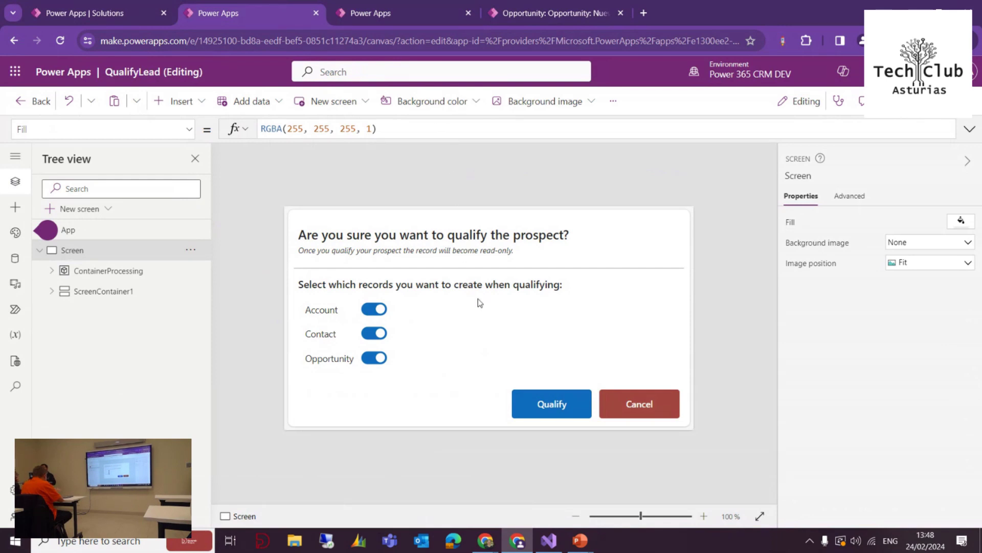
{"action": "left_click", "coordinate": [554, 403]}
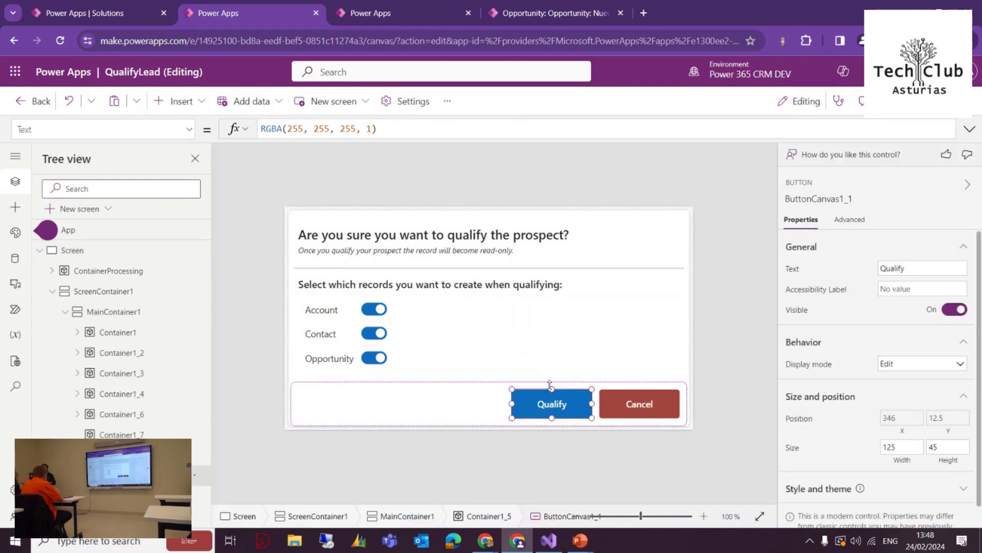
{"action": "left_click", "coordinate": [188, 129]}
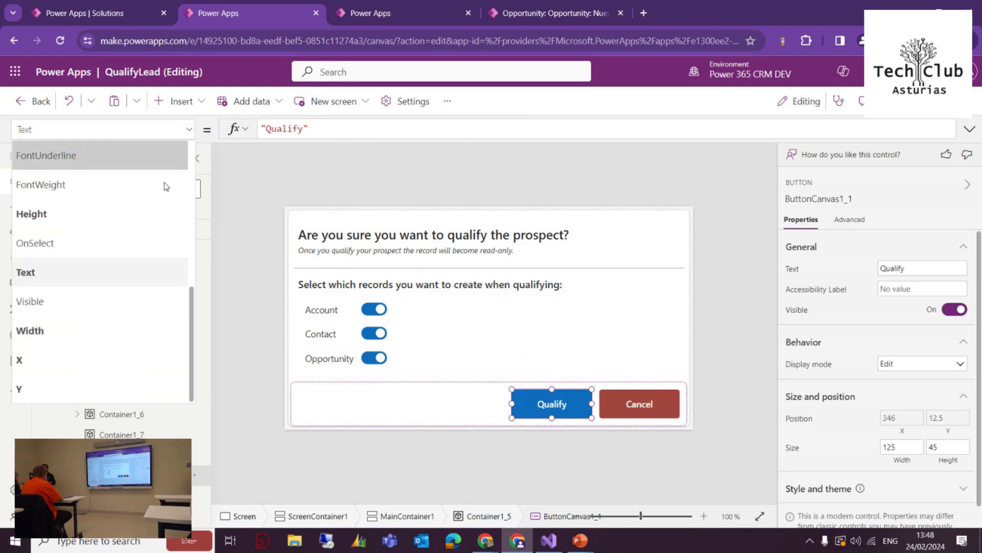
{"action": "left_click", "coordinate": [110, 250]}
{"action": "left_click_drag", "start_coordinate": [404, 141], "coordinate": [412, 300]}
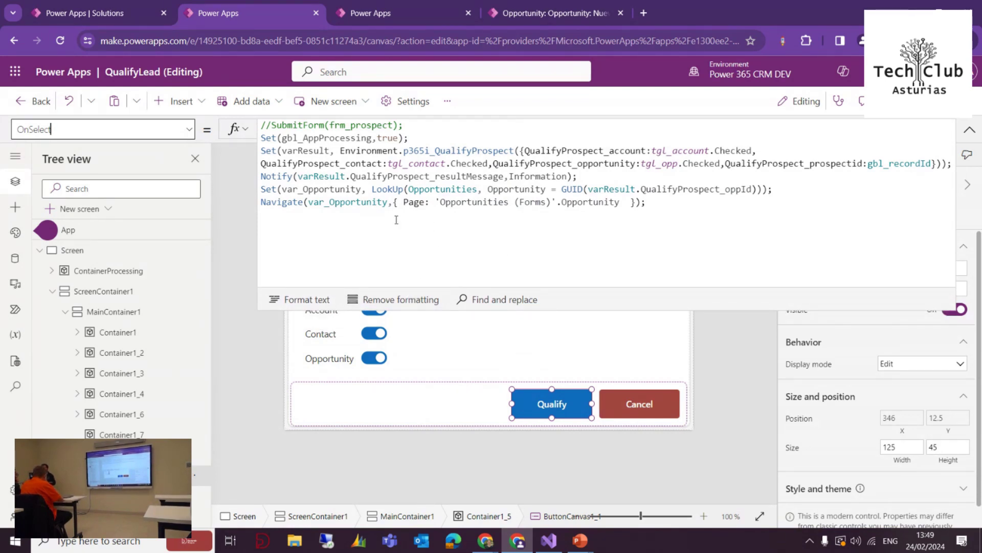
{"action": "left_click_drag", "start_coordinate": [273, 202], "coordinate": [669, 207]}
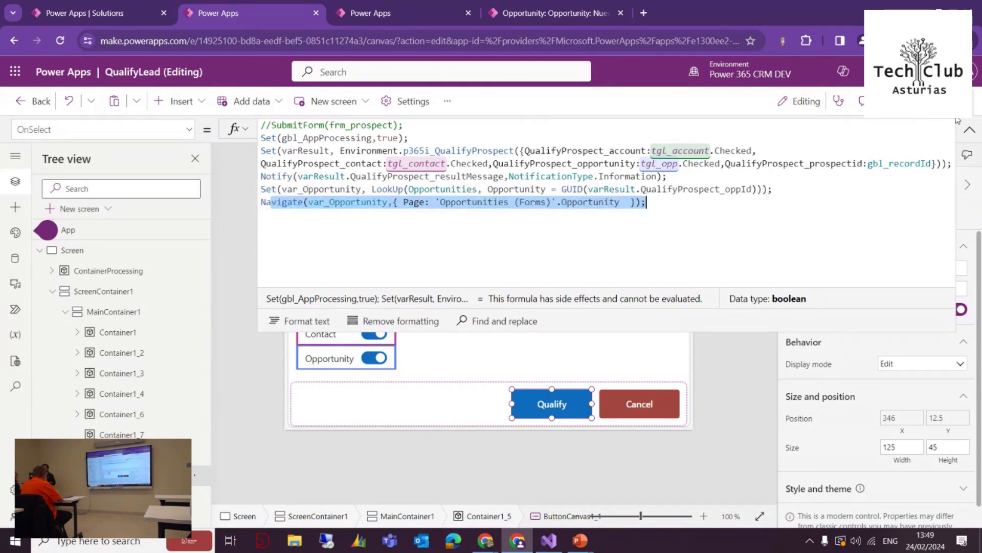
{"action": "left_click", "coordinate": [969, 131]}
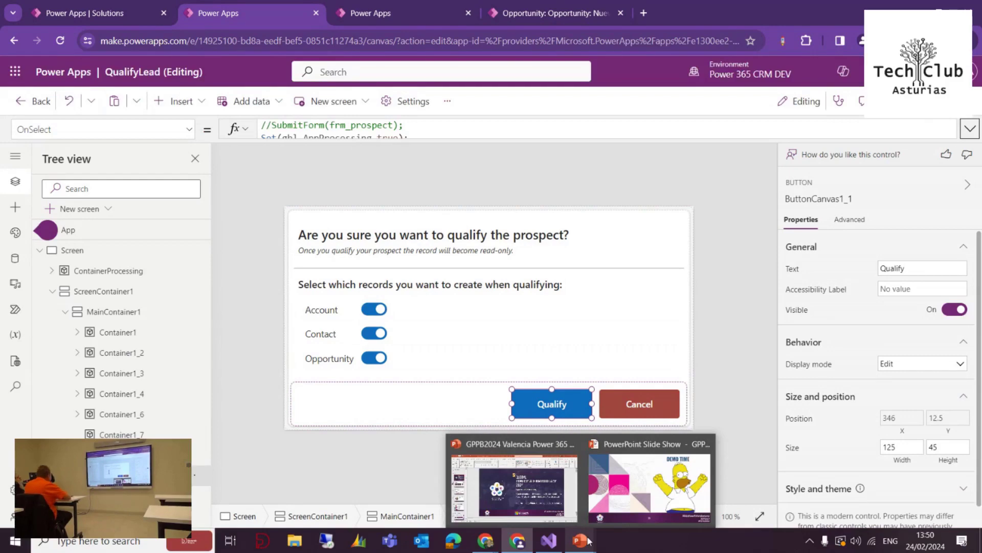
Switch to Visual Studio and expand the P365I_CRM Core and Sales projects, including the Sales project's Plugins and CustomAPIs folders
{"action": "left_click", "coordinate": [546, 543]}
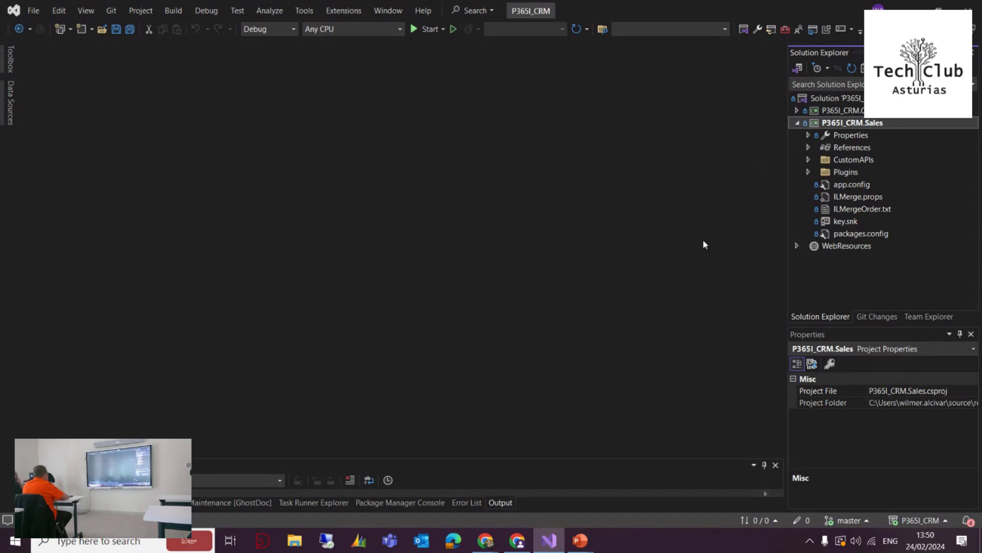
{"action": "left_click", "coordinate": [797, 123]}
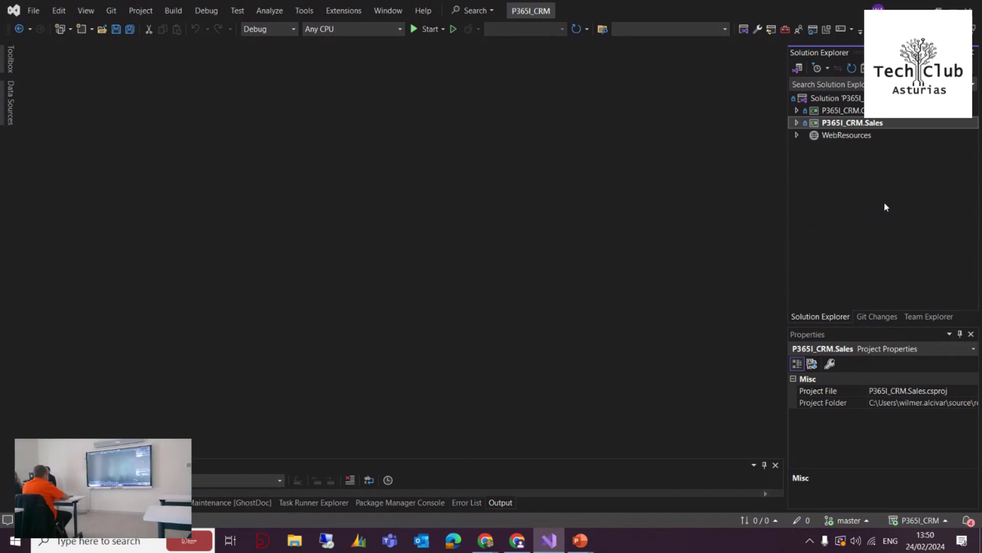
{"action": "left_click", "coordinate": [797, 123]}
{"action": "left_click", "coordinate": [797, 111]}
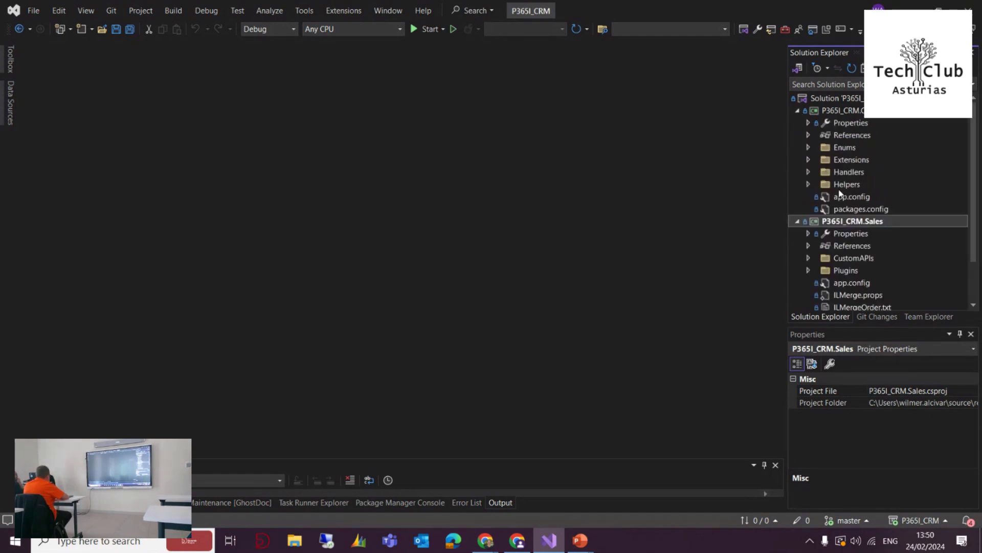
{"action": "left_click", "coordinate": [807, 270]}
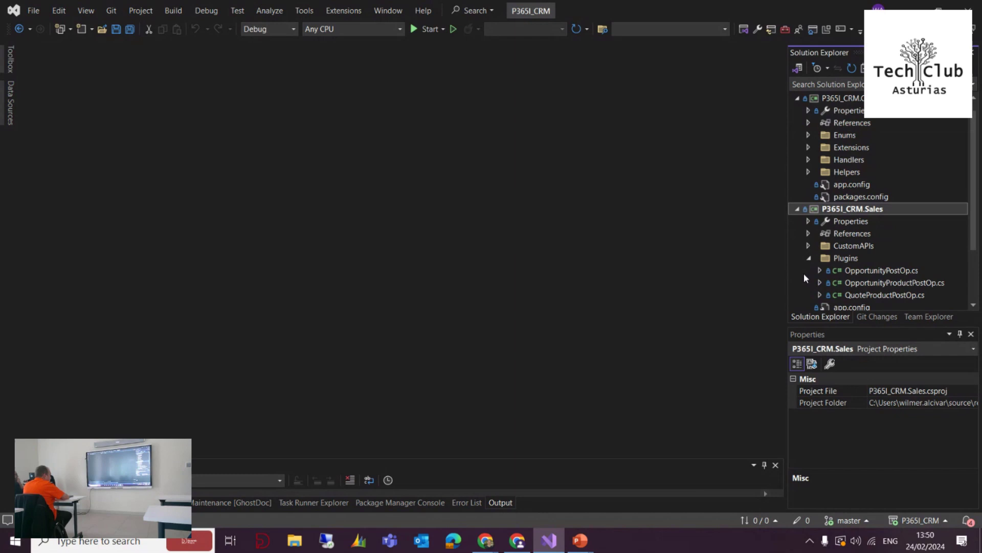
{"action": "left_click", "coordinate": [809, 246]}
{"action": "scroll", "coordinate": [808, 242], "scroll_direction": "down", "scroll_amount": 2}
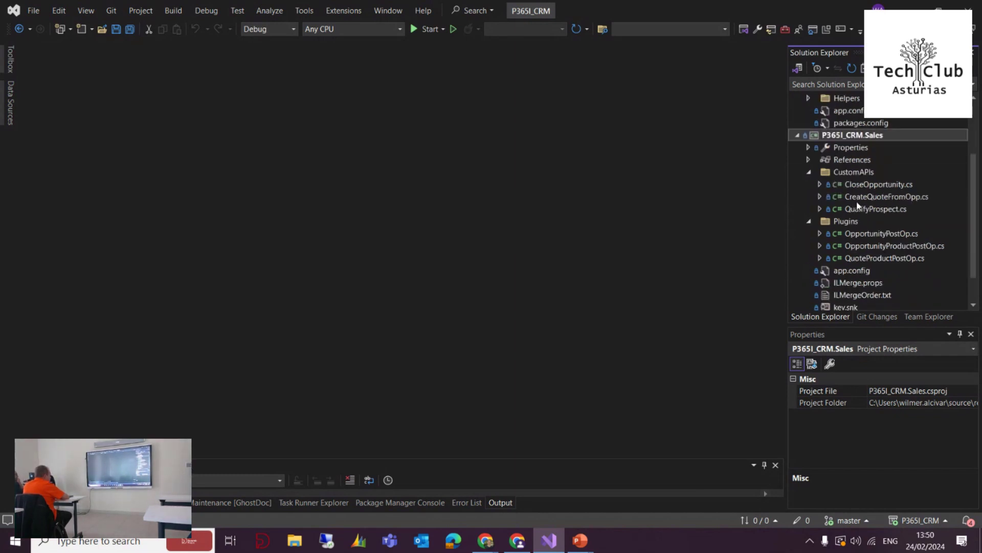
Open CloseOpportunity.cs from the CustomAPIs folder and examine its Execute method
{"action": "double_click", "coordinate": [881, 185]}
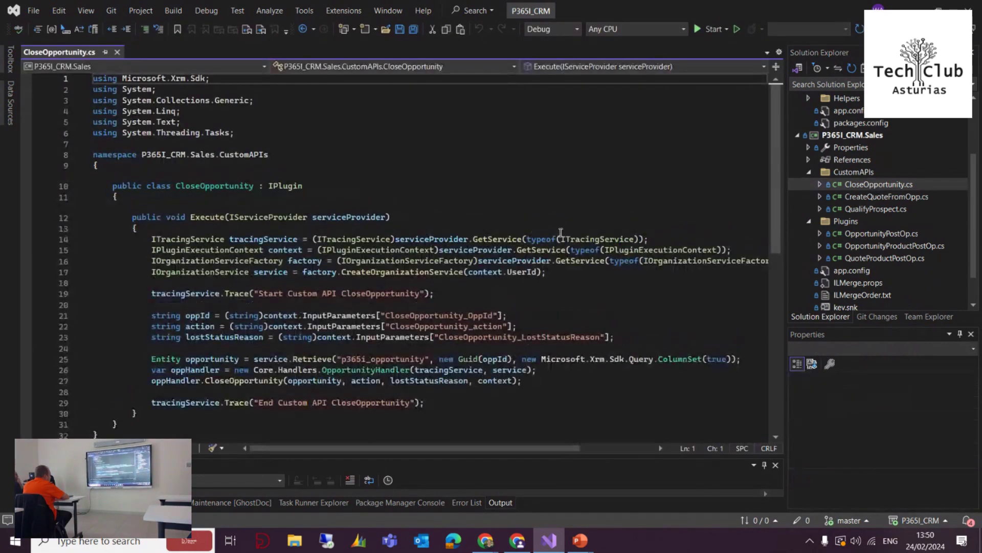
{"action": "scroll", "coordinate": [561, 233], "scroll_direction": "down", "scroll_amount": 4}
{"action": "scroll", "coordinate": [617, 288], "scroll_direction": "up", "scroll_amount": 1}
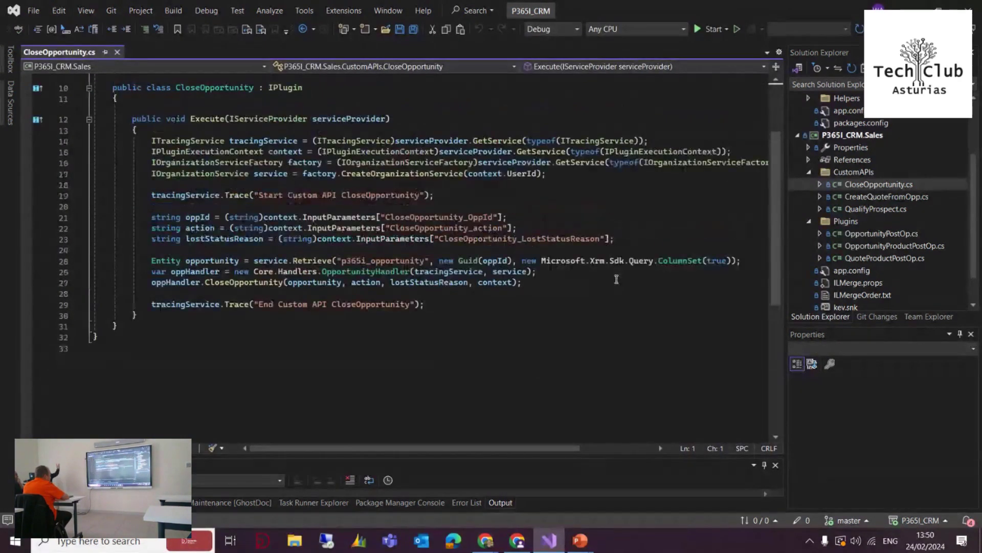
{"action": "scroll", "coordinate": [615, 280], "scroll_direction": "down", "scroll_amount": 1}
{"action": "scroll", "coordinate": [615, 280], "scroll_direction": "up", "scroll_amount": 1}
{"action": "scroll", "coordinate": [615, 280], "scroll_direction": "down", "scroll_amount": 1}
{"action": "scroll", "coordinate": [615, 280], "scroll_direction": "up", "scroll_amount": 1}
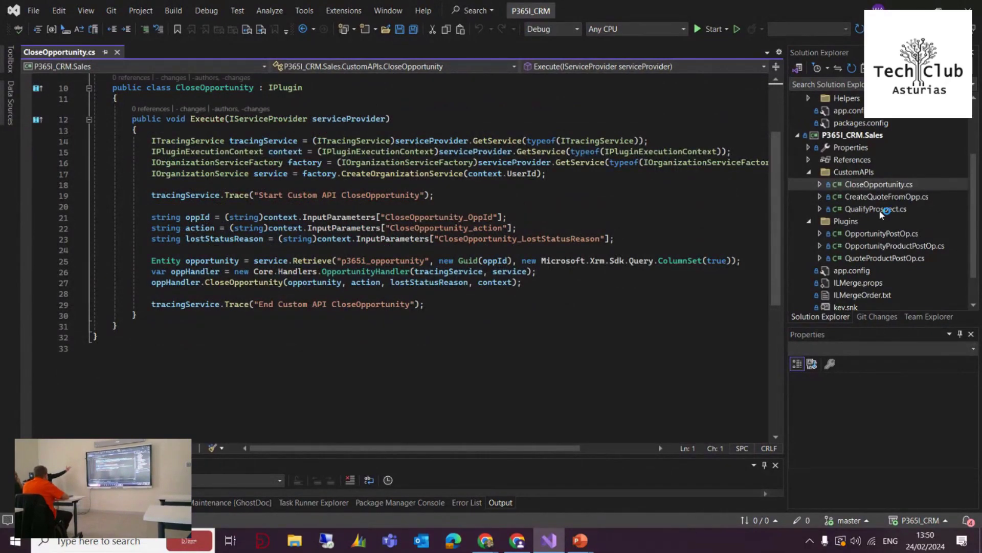
Open ProspectHandler.cs from the Core project's Handlers folder and examine how it qualifies a prospect and creates the related records
{"action": "scroll", "coordinate": [864, 186], "scroll_direction": "up", "scroll_amount": 3}
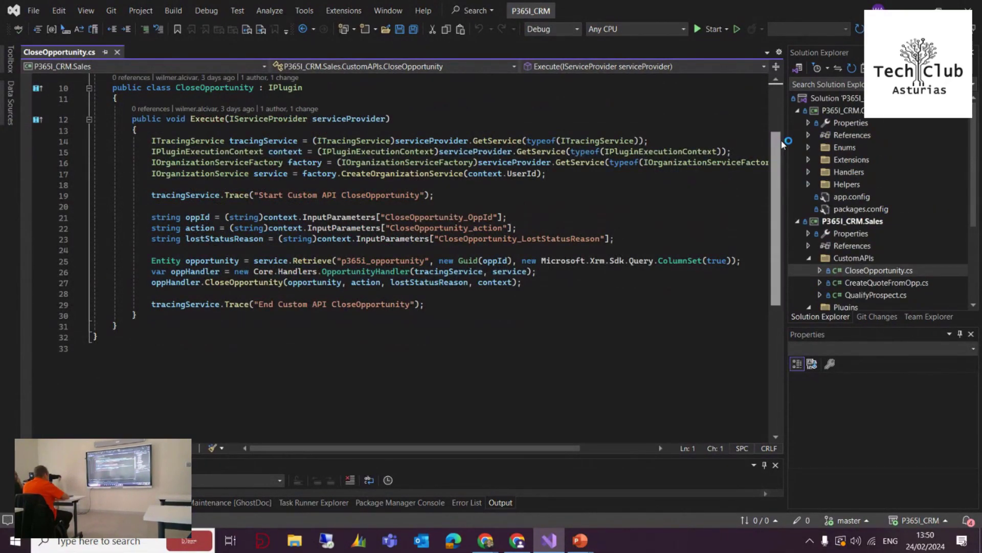
{"action": "left_click", "coordinate": [808, 172]}
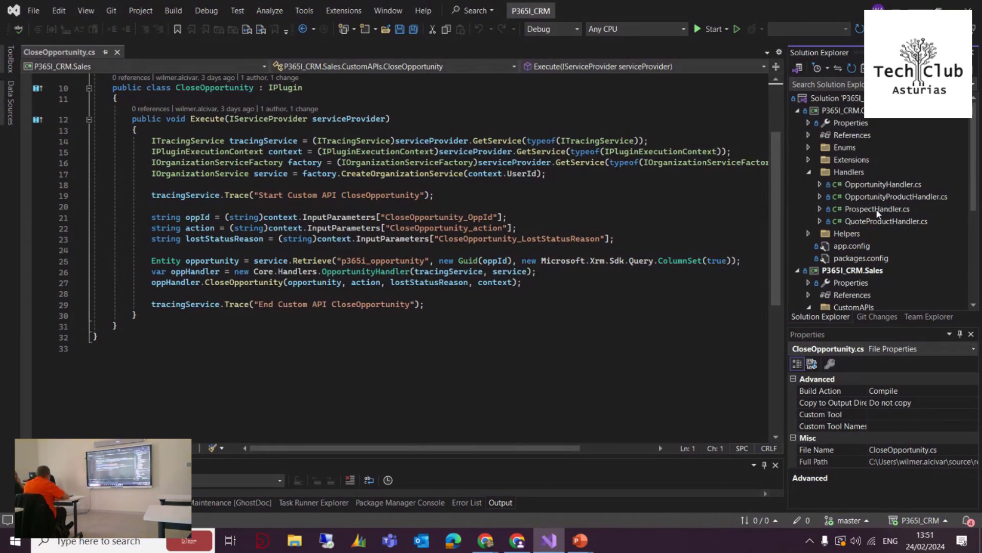
{"action": "left_click", "coordinate": [878, 210]}
{"action": "double_click", "coordinate": [878, 210]}
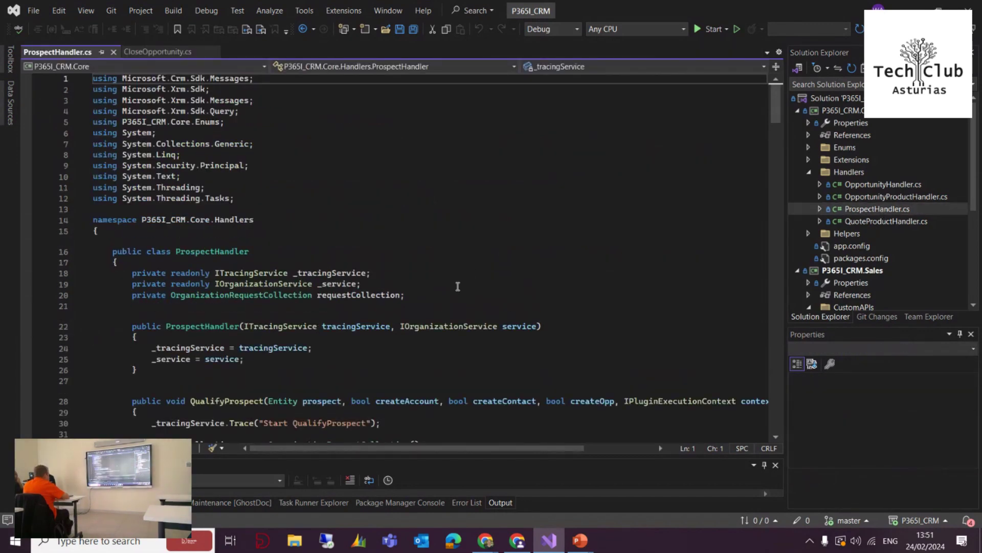
{"action": "scroll", "coordinate": [453, 307], "scroll_direction": "down", "scroll_amount": 5}
{"action": "scroll", "coordinate": [453, 309], "scroll_direction": "down", "scroll_amount": 11}
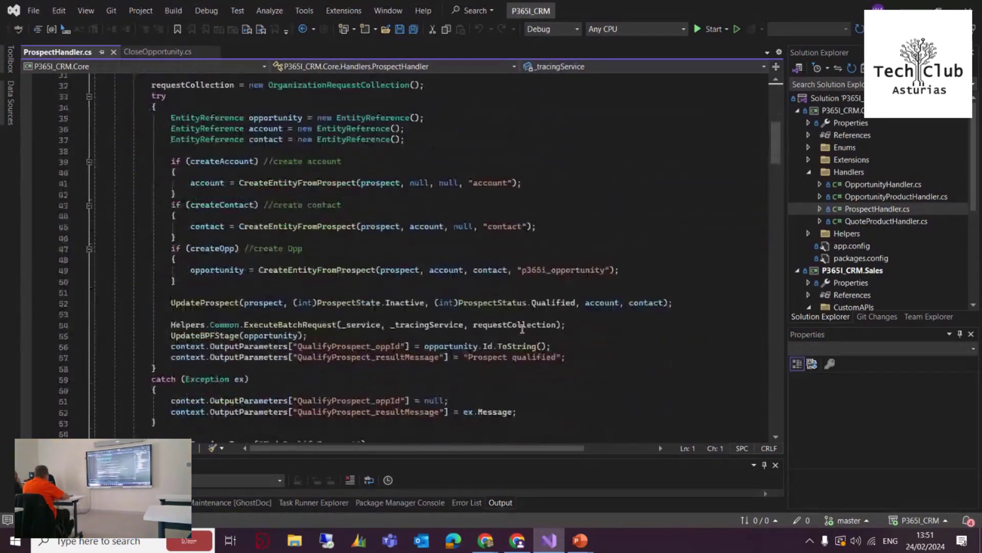
{"action": "scroll", "coordinate": [526, 325], "scroll_direction": "down", "scroll_amount": 9}
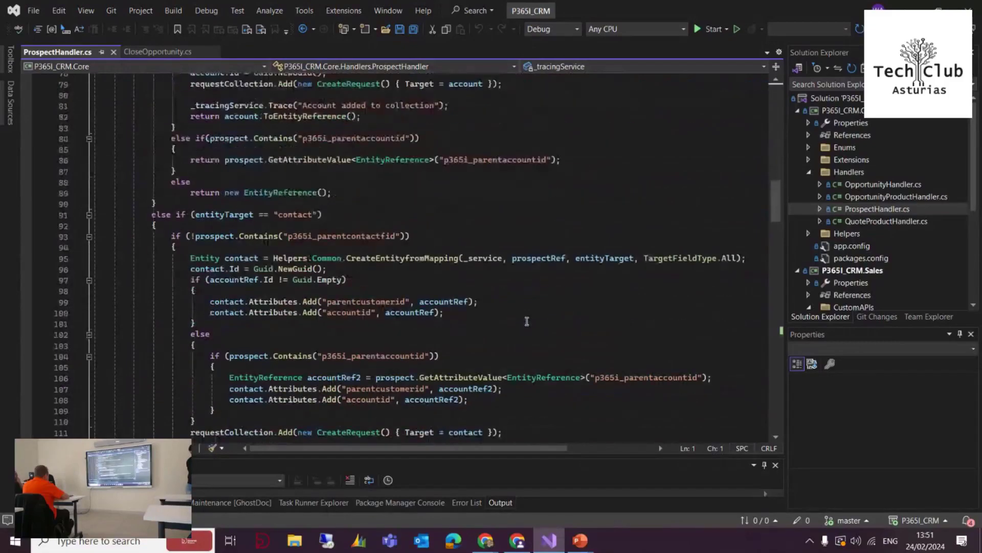
{"action": "scroll", "coordinate": [527, 317], "scroll_direction": "up", "scroll_amount": 20}
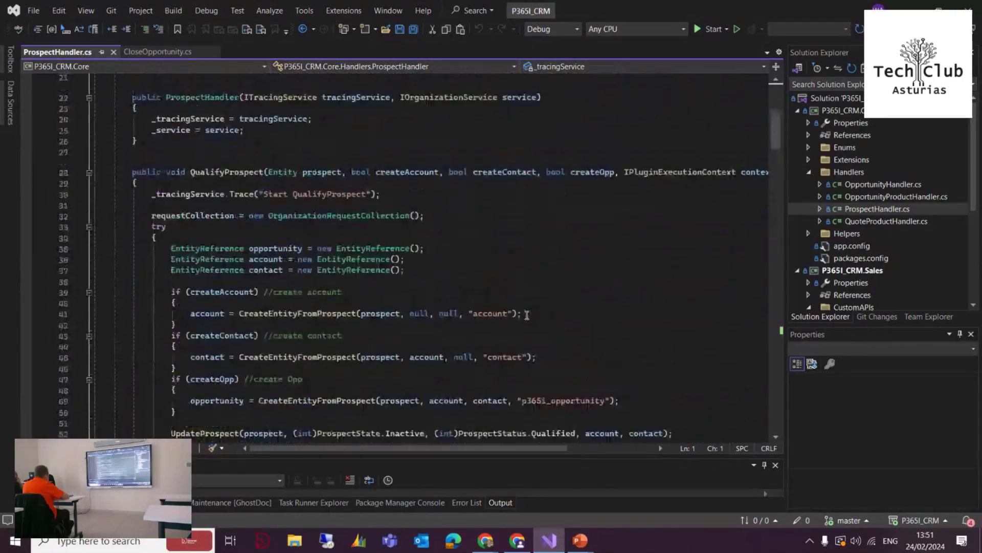
Collapse the Handlers folder and Core project, and go back to CloseOpportunity.cs in the Sales project
{"action": "left_click", "coordinate": [809, 172]}
{"action": "left_click", "coordinate": [797, 110]}
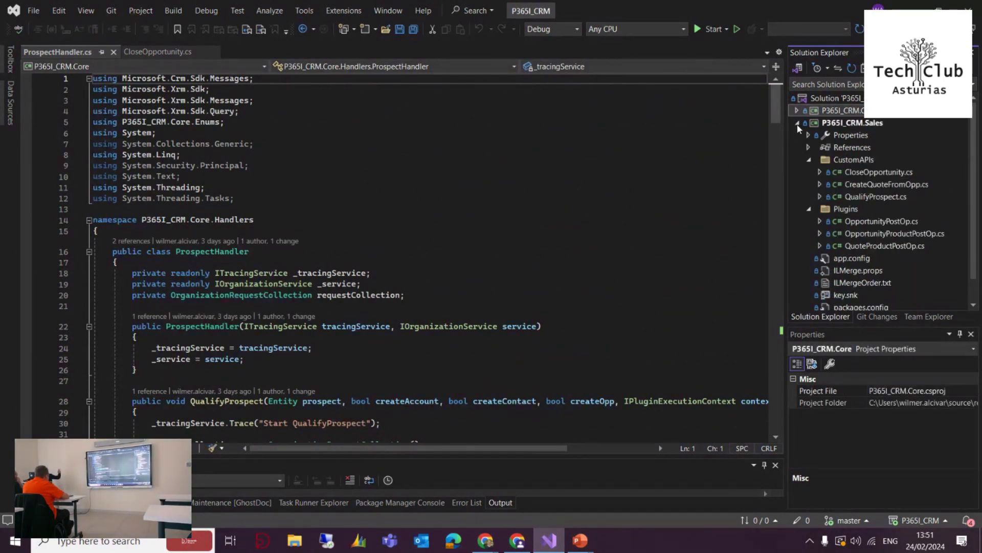
{"action": "scroll", "coordinate": [798, 128], "scroll_direction": "down", "scroll_amount": 1}
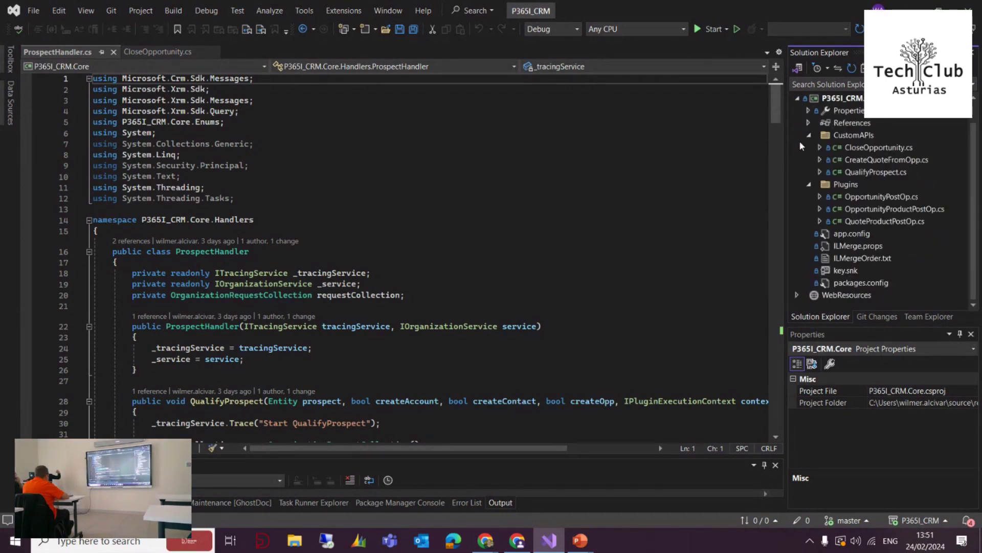
{"action": "double_click", "coordinate": [854, 148]}
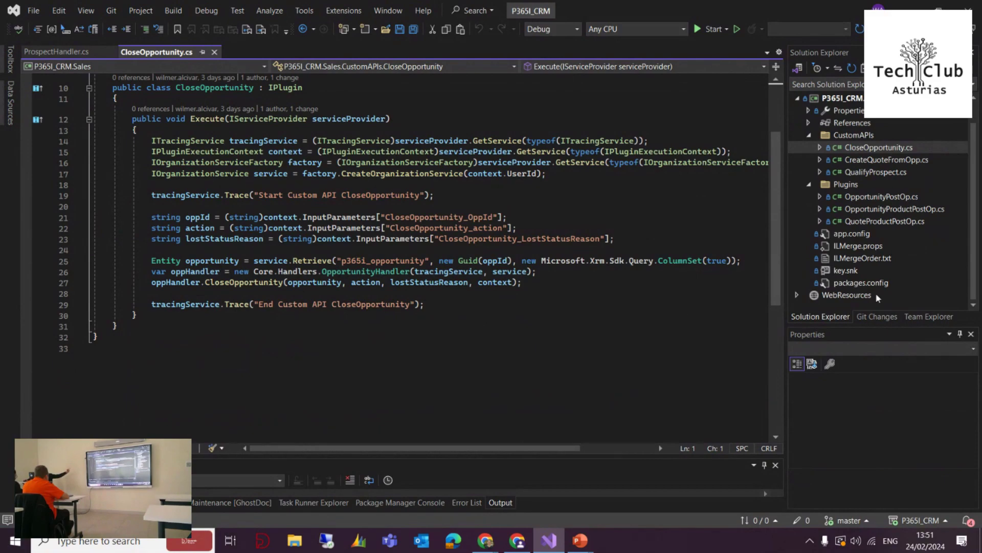
Open the QuoteProductPostOp.cs plugin and examine its handling of create, update and delete messages
{"action": "double_click", "coordinate": [884, 221]}
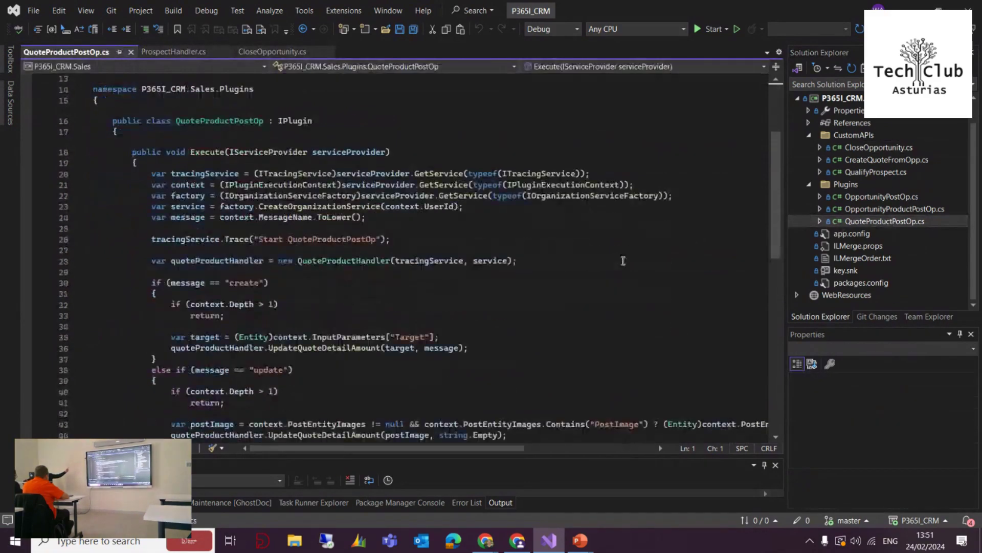
{"action": "scroll", "coordinate": [623, 260], "scroll_direction": "down", "scroll_amount": 4}
{"action": "scroll", "coordinate": [624, 261], "scroll_direction": "up", "scroll_amount": 3}
{"action": "scroll", "coordinate": [626, 262], "scroll_direction": "down", "scroll_amount": 3}
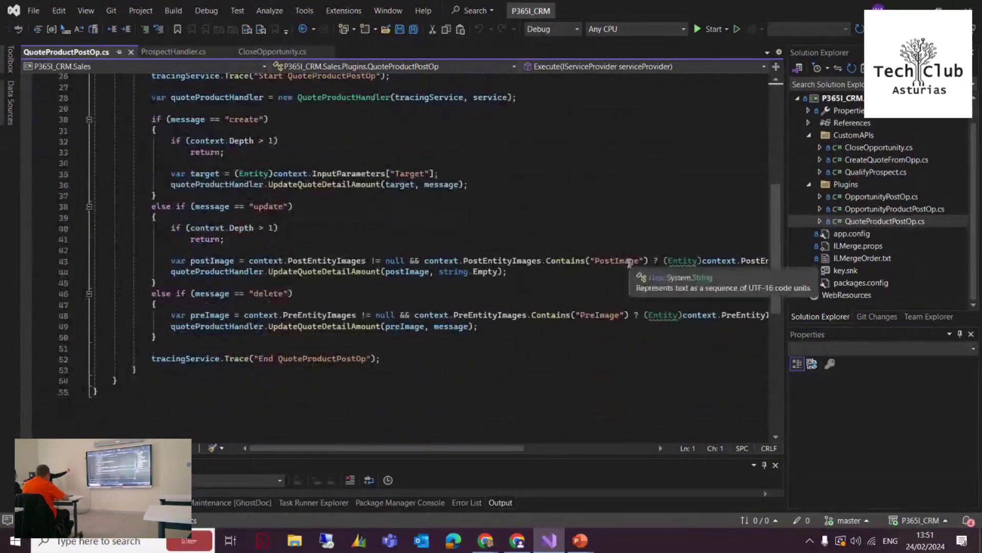
Collapse the CustomAPIs folder and the P365I_CRM.Sales project in the solution tree
{"action": "scroll", "coordinate": [629, 264], "scroll_direction": "up", "scroll_amount": 3}
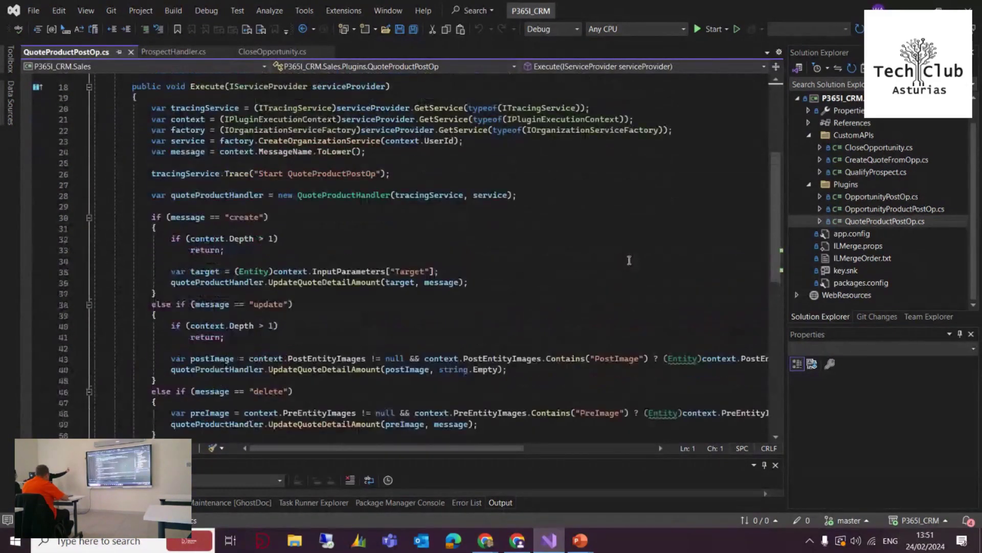
{"action": "left_click", "coordinate": [808, 136]}
{"action": "left_click", "coordinate": [797, 123]}
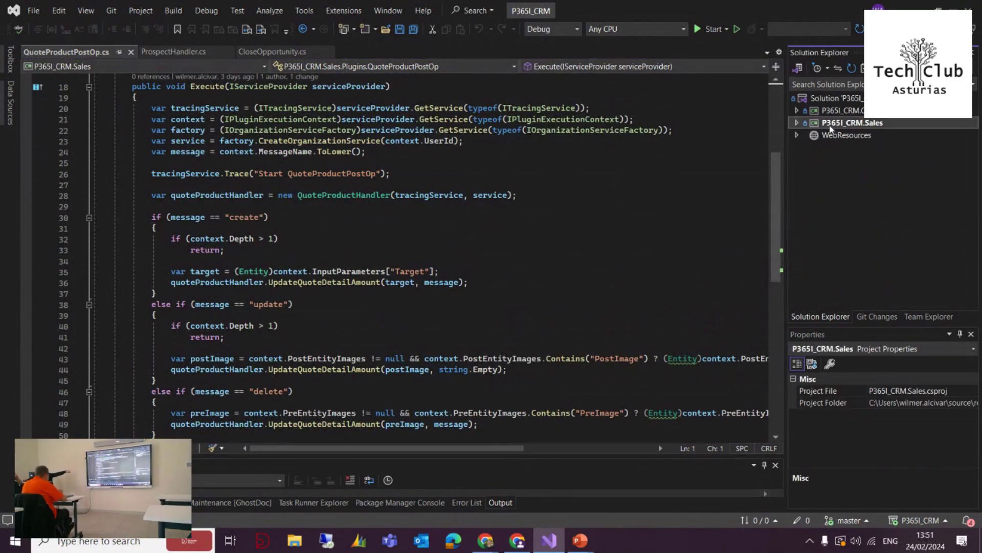
Open ribbon.ts from the src/common folder of the WebResources project
{"action": "left_click", "coordinate": [798, 135]}
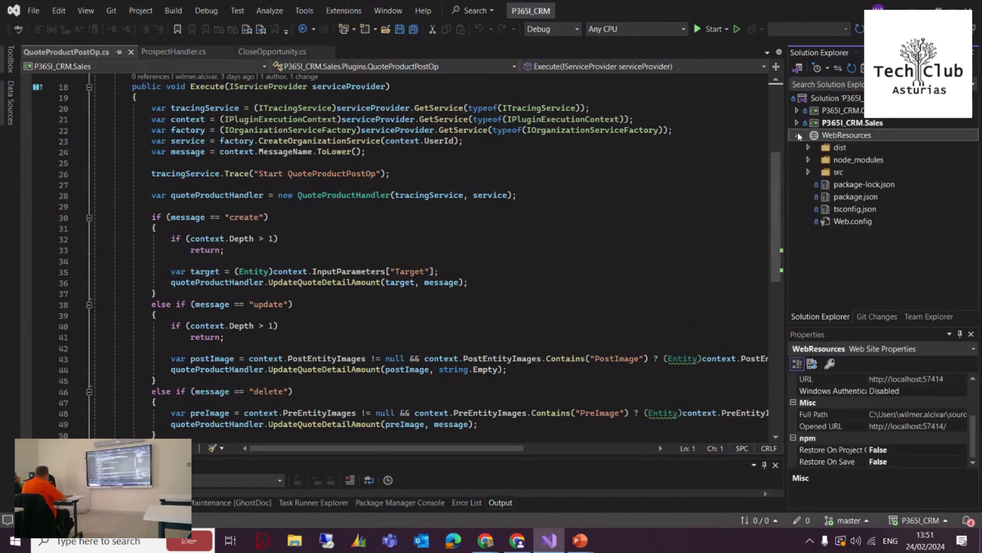
{"action": "left_click", "coordinate": [808, 172]}
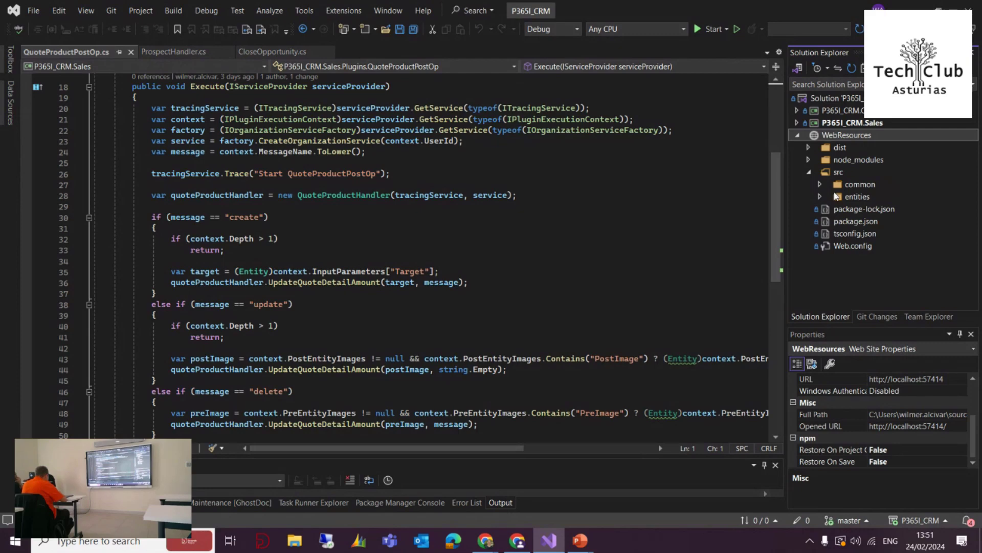
{"action": "left_click", "coordinate": [820, 185]}
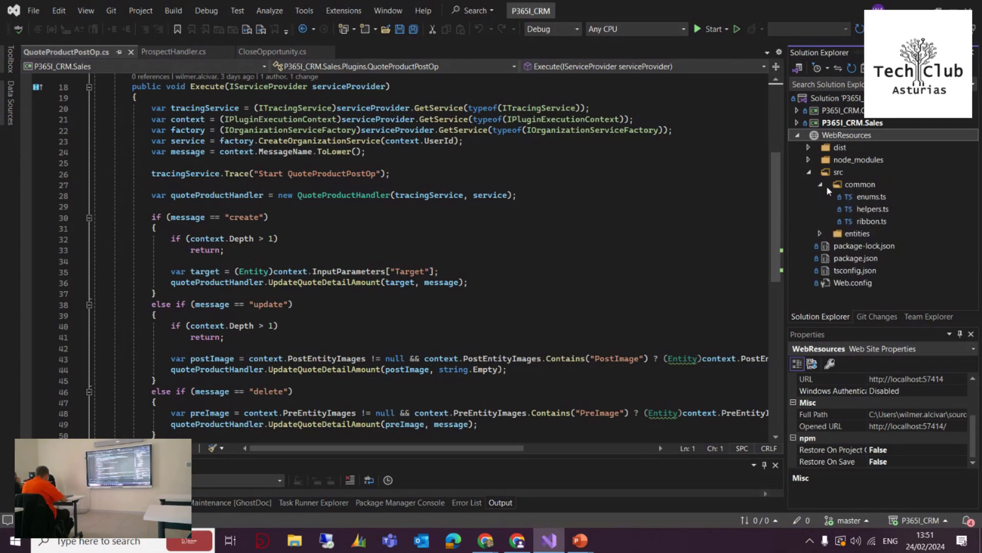
{"action": "double_click", "coordinate": [871, 222]}
{"action": "left_click", "coordinate": [713, 217]}
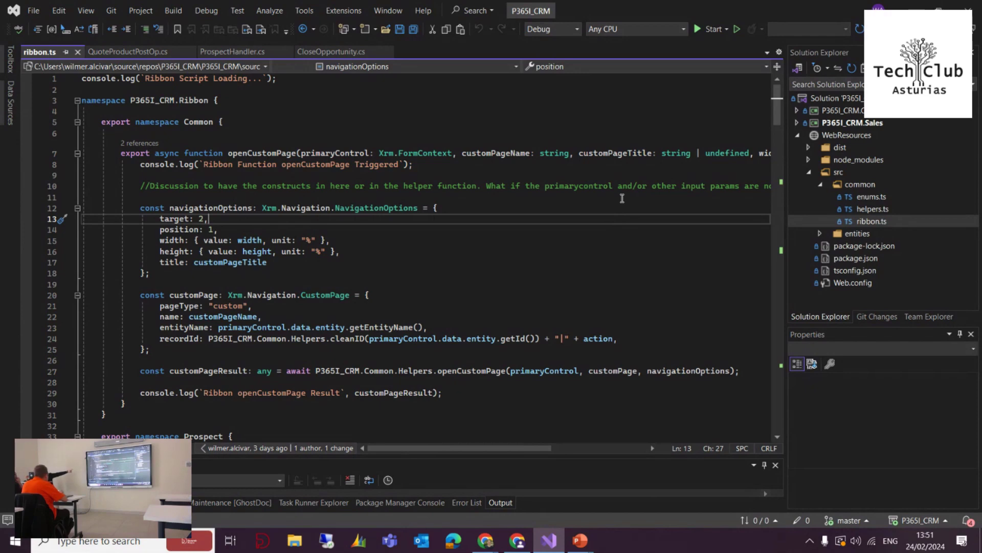
Examine the ribbon.ts functions for opening custom pages and handling prospects, and how CreateQuoteFromOpp calls the p365i_CreateQuotefromOpp custom API
{"action": "scroll", "coordinate": [639, 194], "scroll_direction": "down", "scroll_amount": 7}
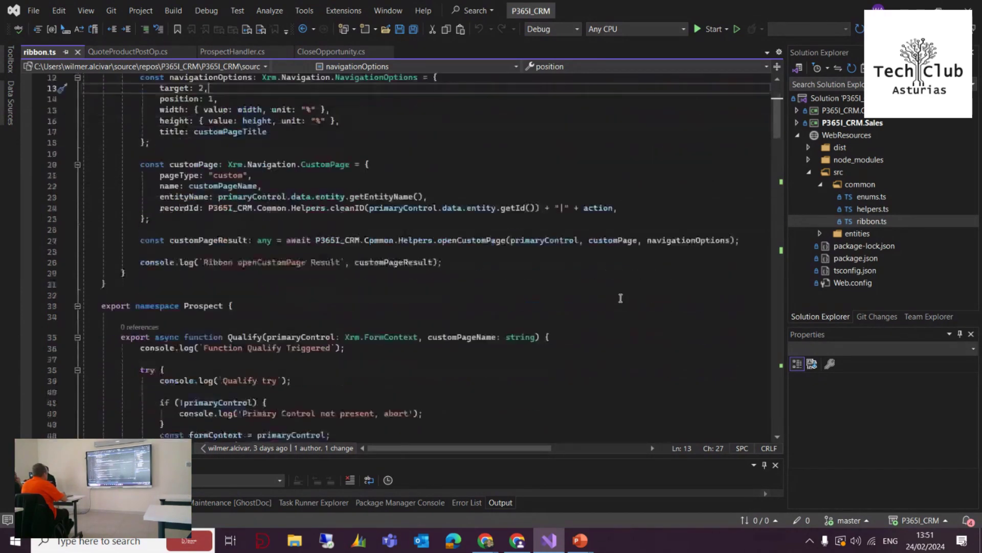
{"action": "scroll", "coordinate": [622, 297], "scroll_direction": "down", "scroll_amount": 20}
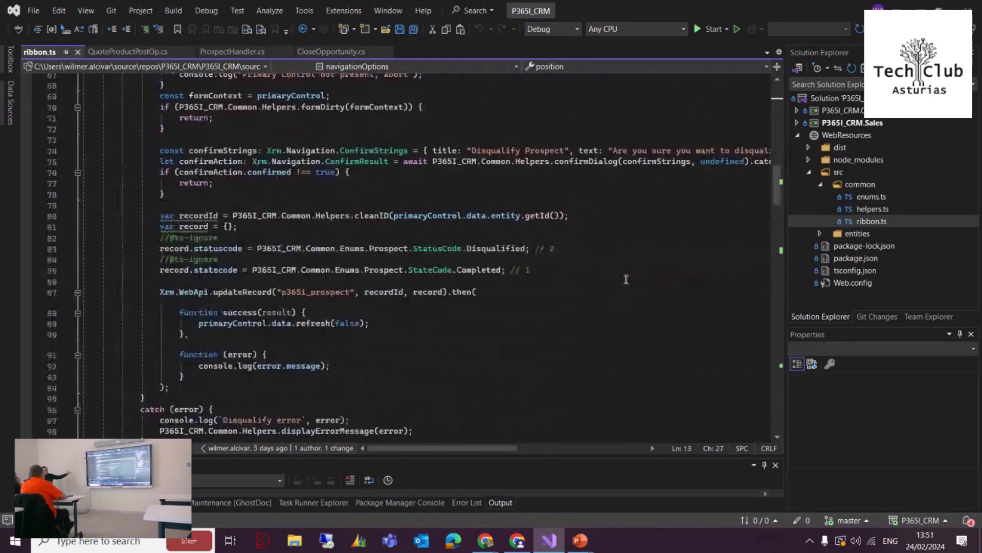
{"action": "scroll", "coordinate": [629, 275], "scroll_direction": "down", "scroll_amount": 15}
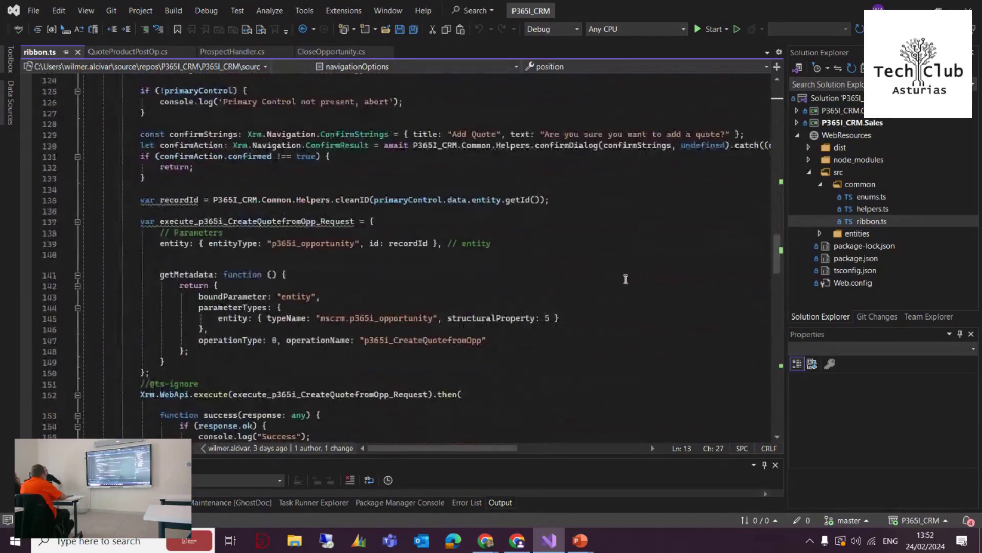
{"action": "scroll", "coordinate": [623, 279], "scroll_direction": "up", "scroll_amount": 2}
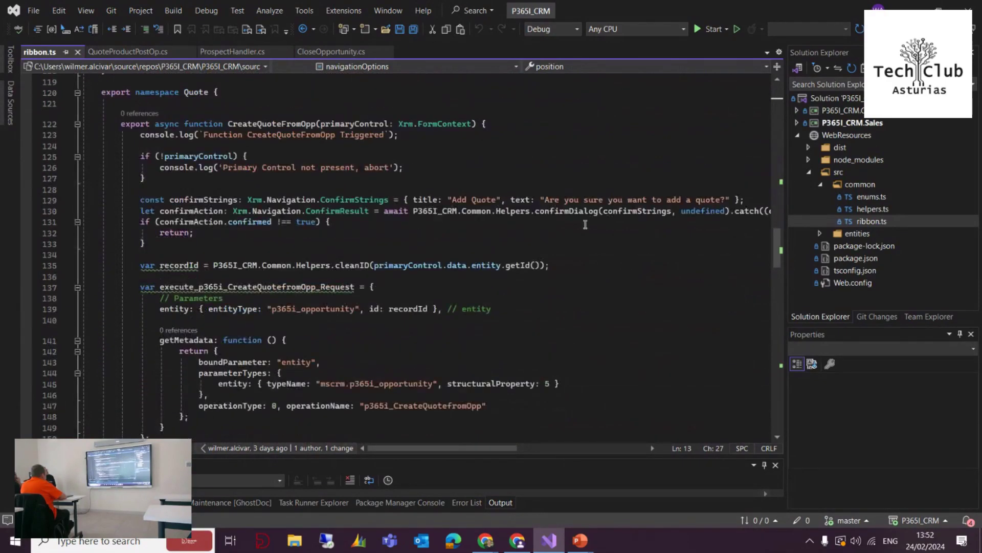
{"action": "scroll", "coordinate": [438, 162], "scroll_direction": "down", "scroll_amount": 5}
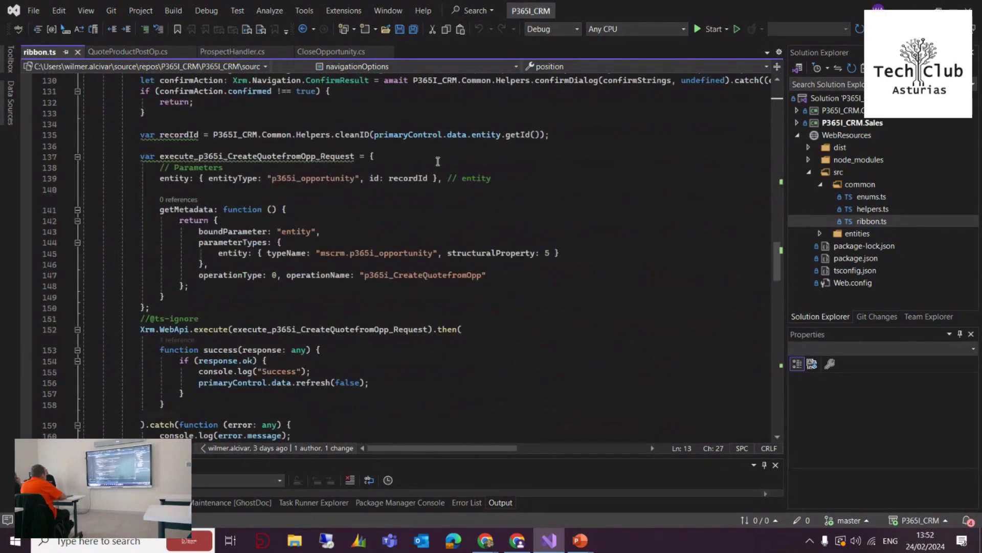
{"action": "scroll", "coordinate": [440, 162], "scroll_direction": "up", "scroll_amount": 2}
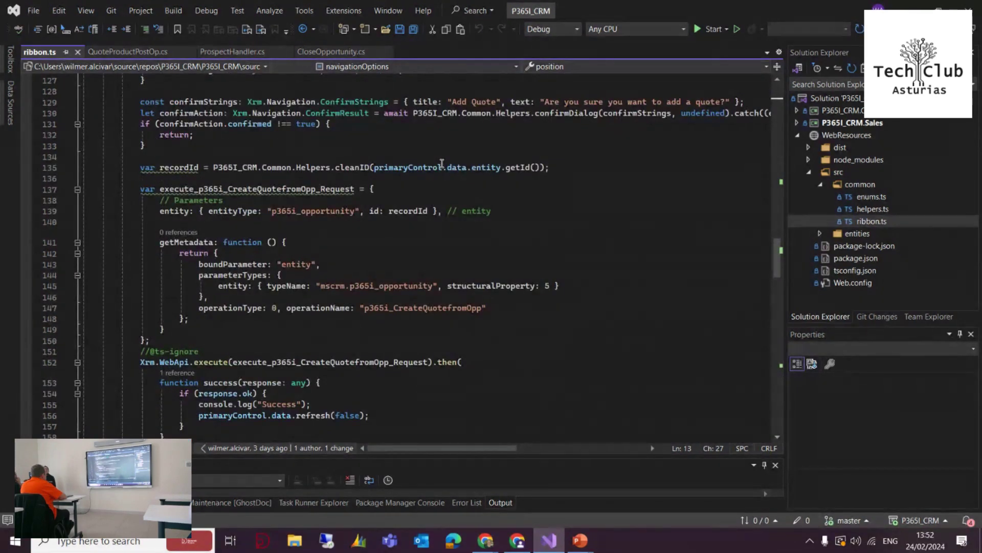
{"action": "mouse_move", "coordinate": [441, 163]}
{"action": "scroll", "coordinate": [550, 248], "scroll_direction": "down", "scroll_amount": 1}
{"action": "scroll", "coordinate": [550, 248], "scroll_direction": "up", "scroll_amount": 1}
{"action": "scroll", "coordinate": [550, 248], "scroll_direction": "up", "scroll_amount": 3}
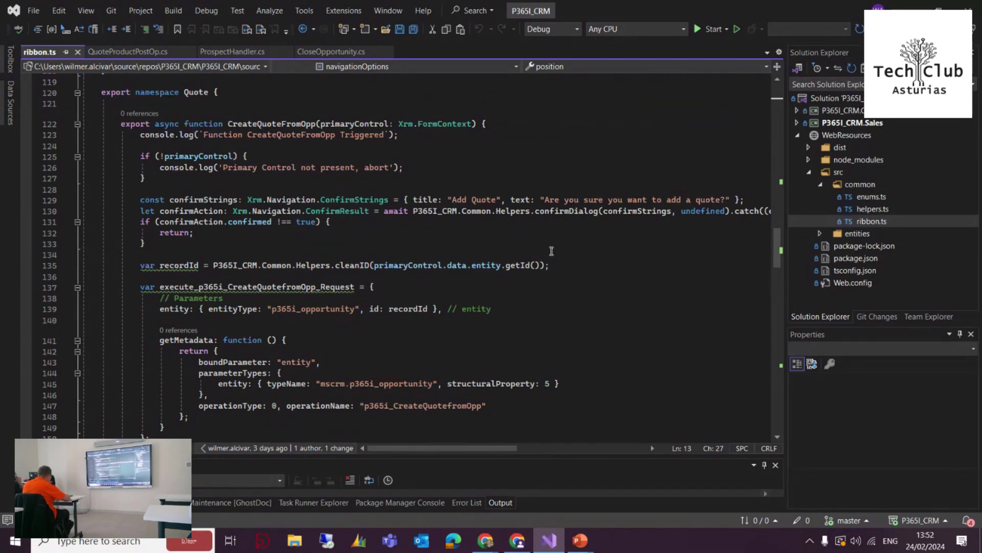
{"action": "scroll", "coordinate": [558, 254], "scroll_direction": "up", "scroll_amount": 1}
Collapse the src folder and the WebResources project, and switch to the running PowerPoint slide show
{"action": "left_click", "coordinate": [810, 172]}
{"action": "left_click", "coordinate": [797, 136]}
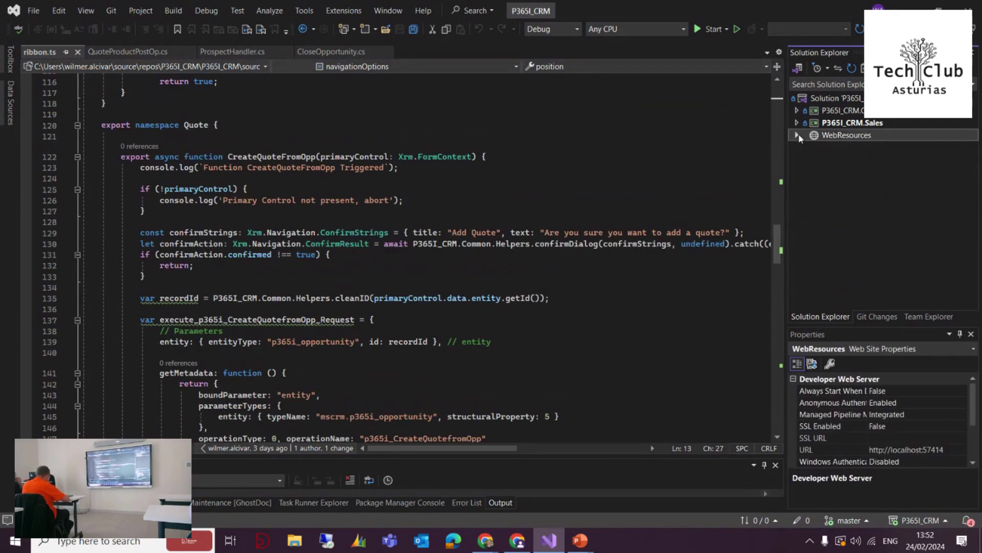
{"action": "left_click", "coordinate": [409, 167]}
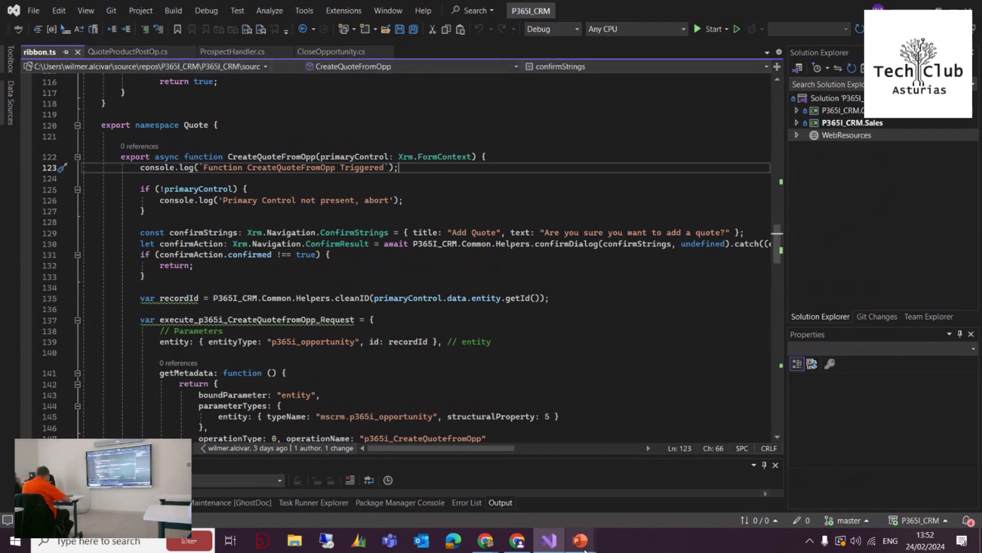
{"action": "mouse_move", "coordinate": [584, 548]}
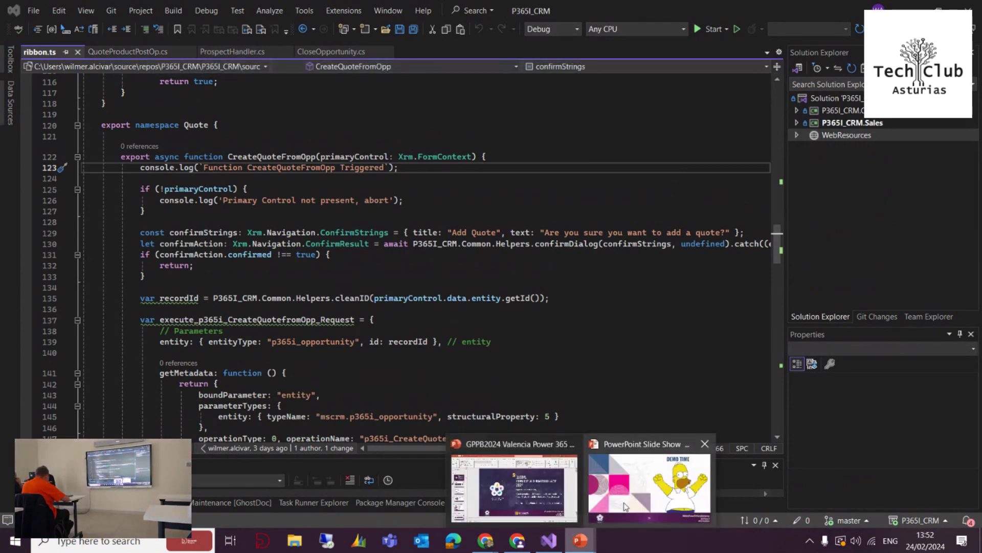
{"action": "left_click", "coordinate": [633, 490]}
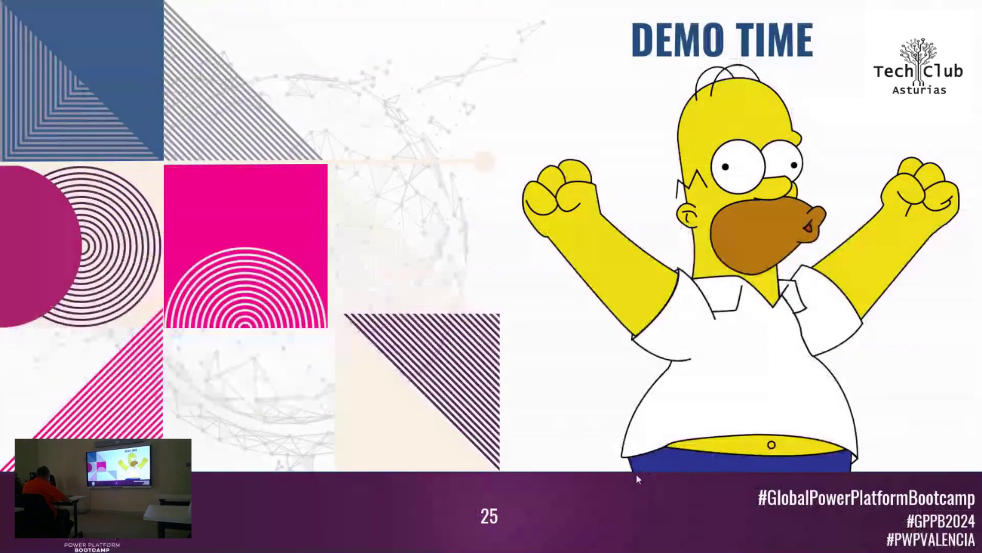